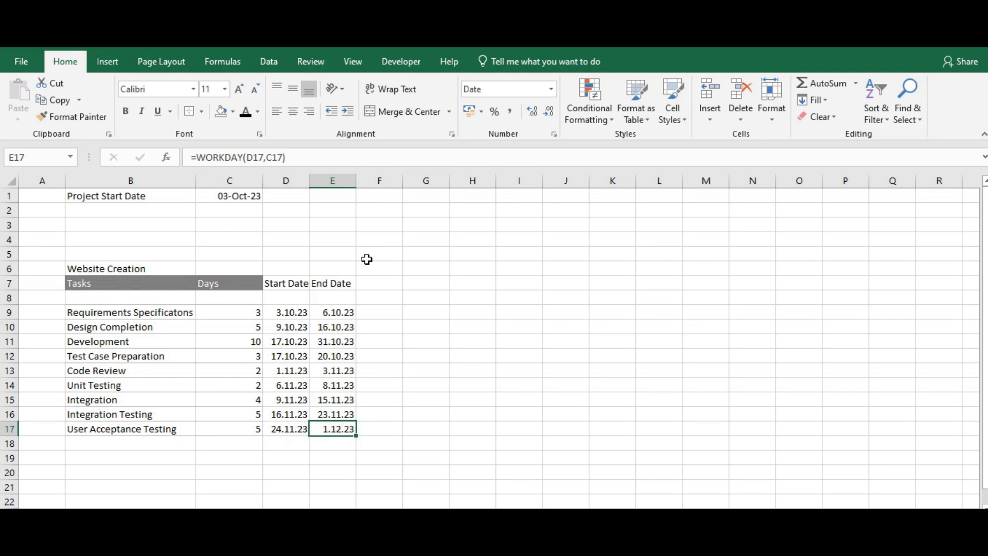
Step: Narrow column F to a thin spacer and link cell G6 to the first task's start date with =D9
left_click_drag(403, 181, 377, 184)
left_click(398, 252)
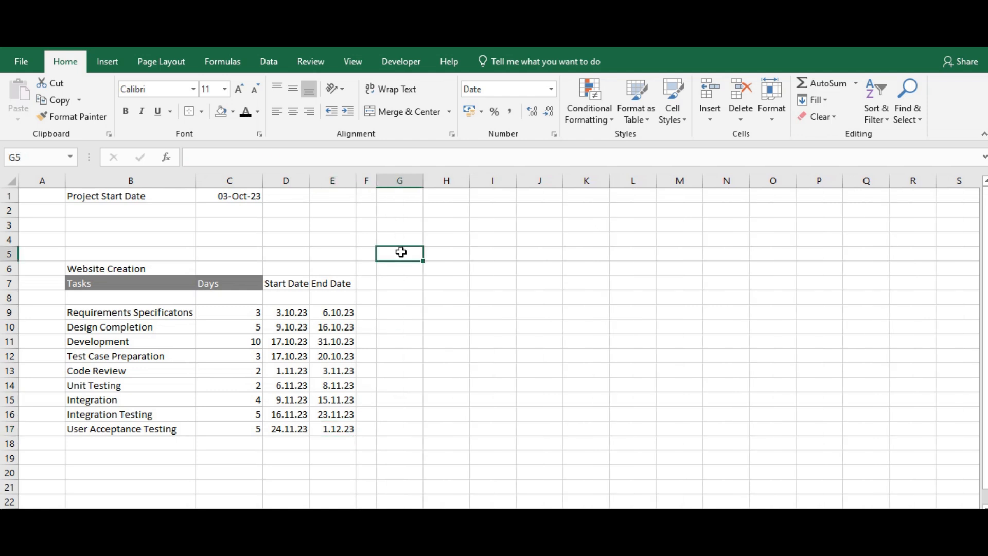
left_click(401, 267)
type("=")
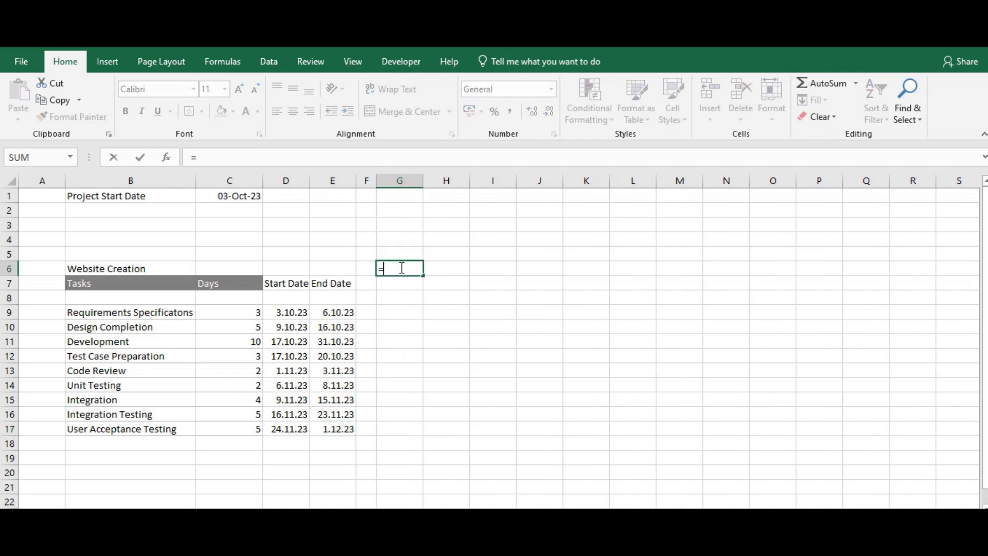
left_click(292, 314)
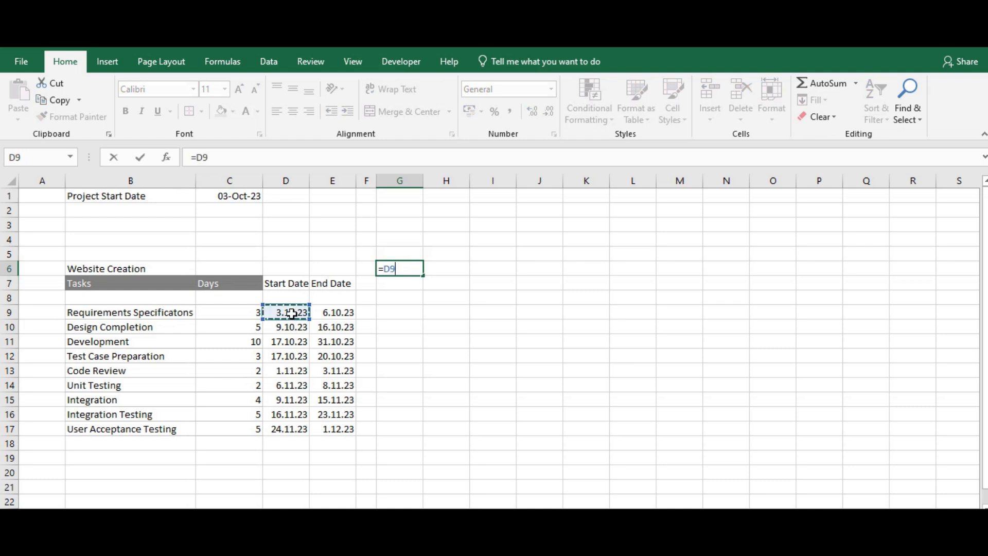
key("Return")
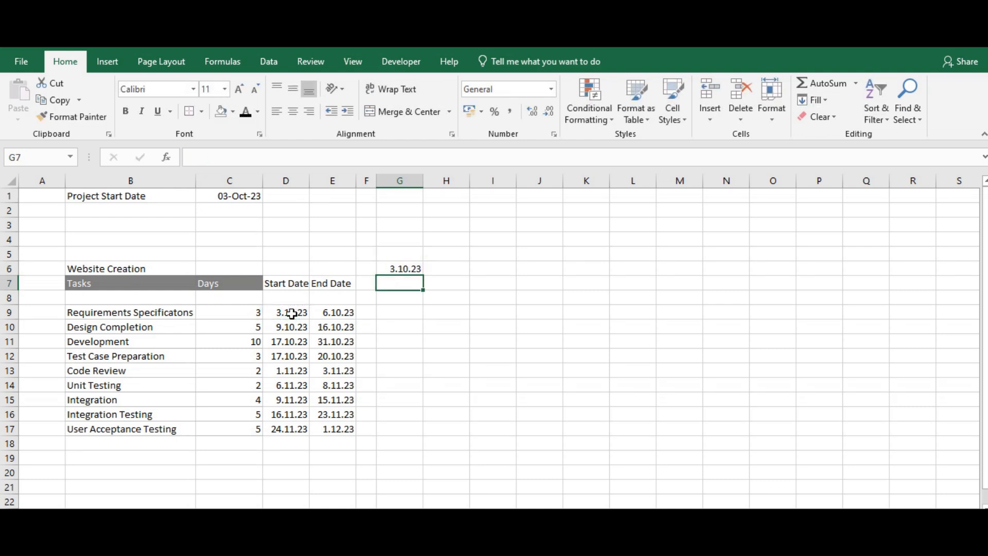
Step: Apply the custom number format d to G6 so only the day number shows, and narrow column G to fit
left_click(400, 266)
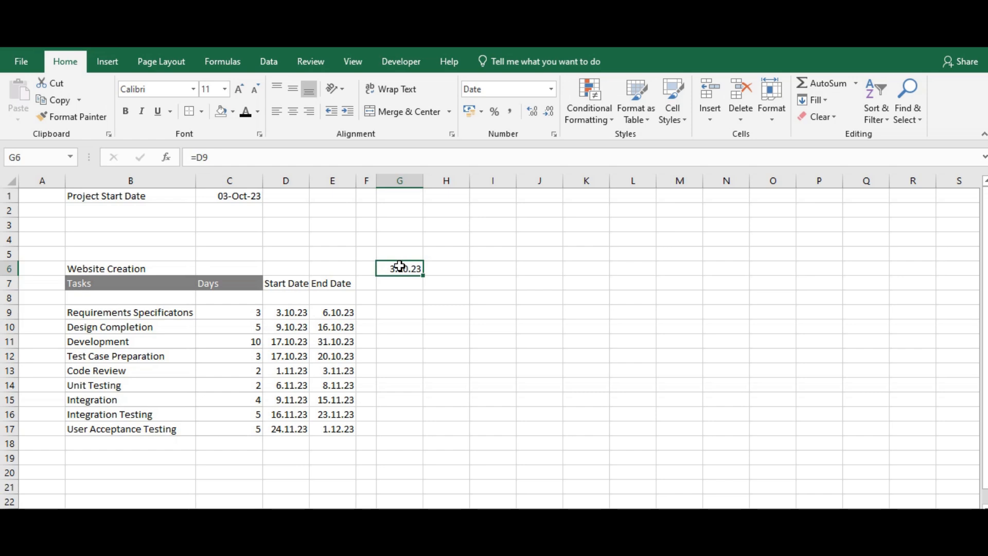
left_click(772, 120)
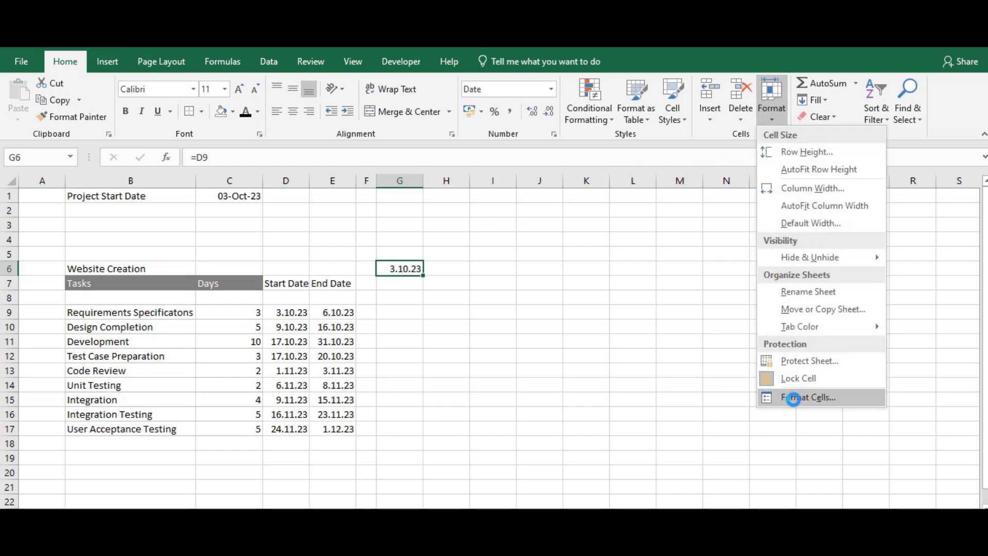
left_click(798, 399)
scroll(569, 149, "down", 1)
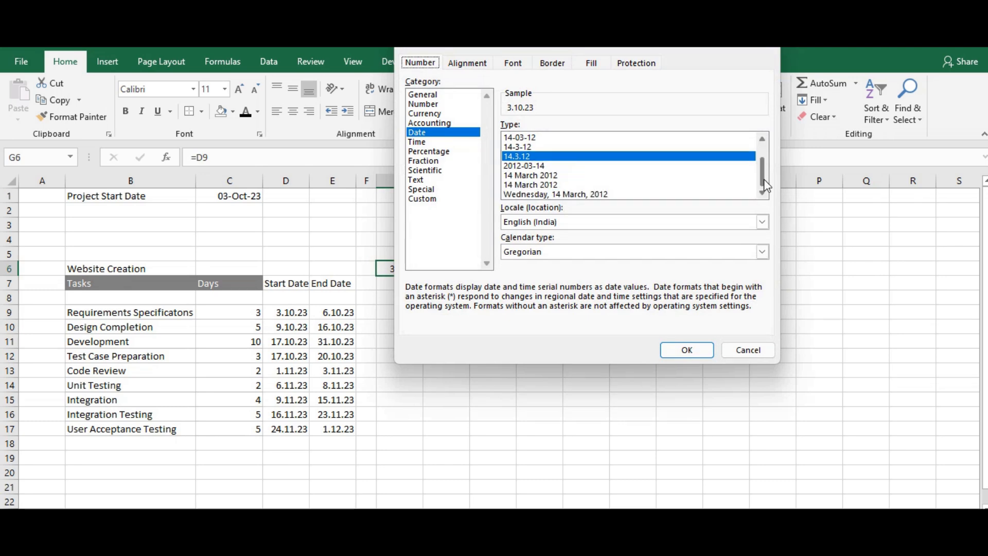
left_click(426, 200)
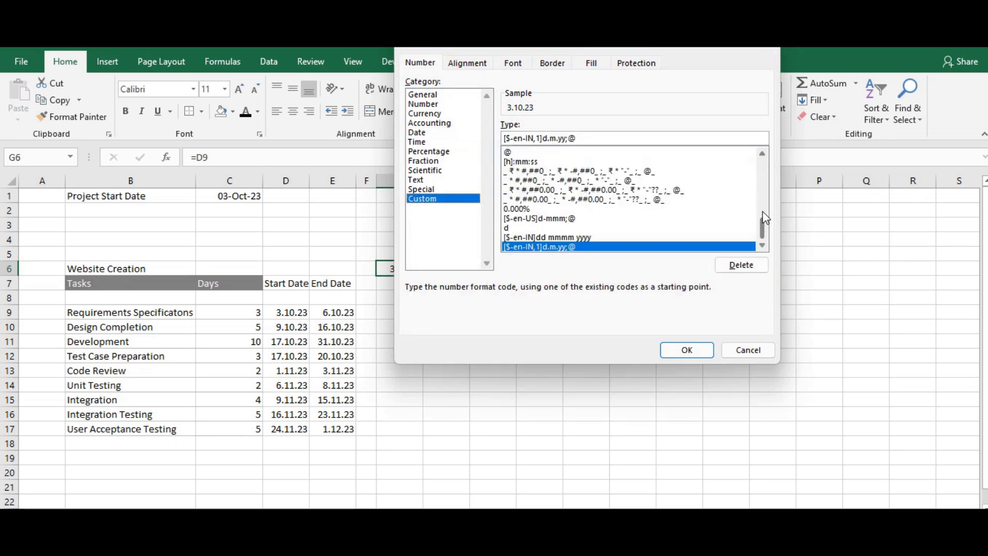
left_click(661, 230)
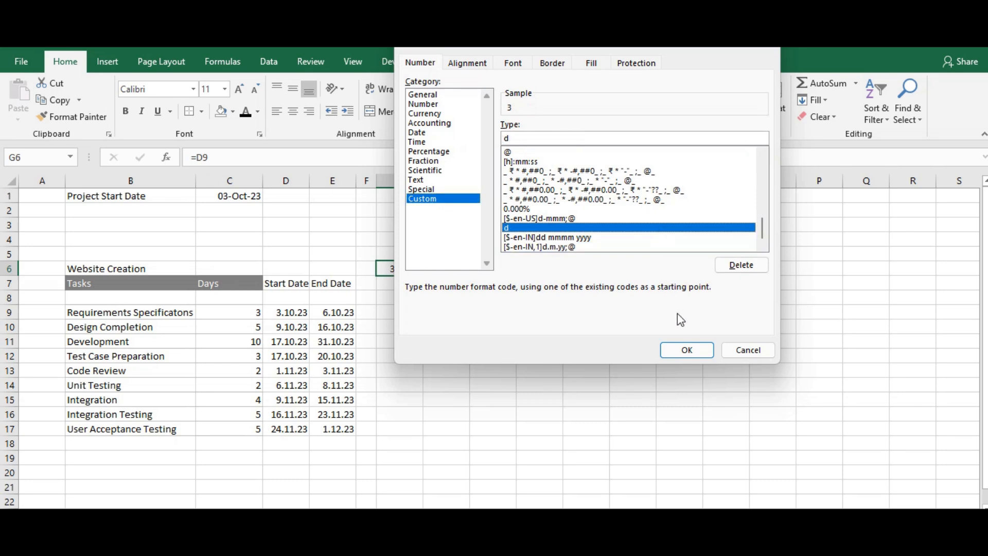
left_click(687, 352)
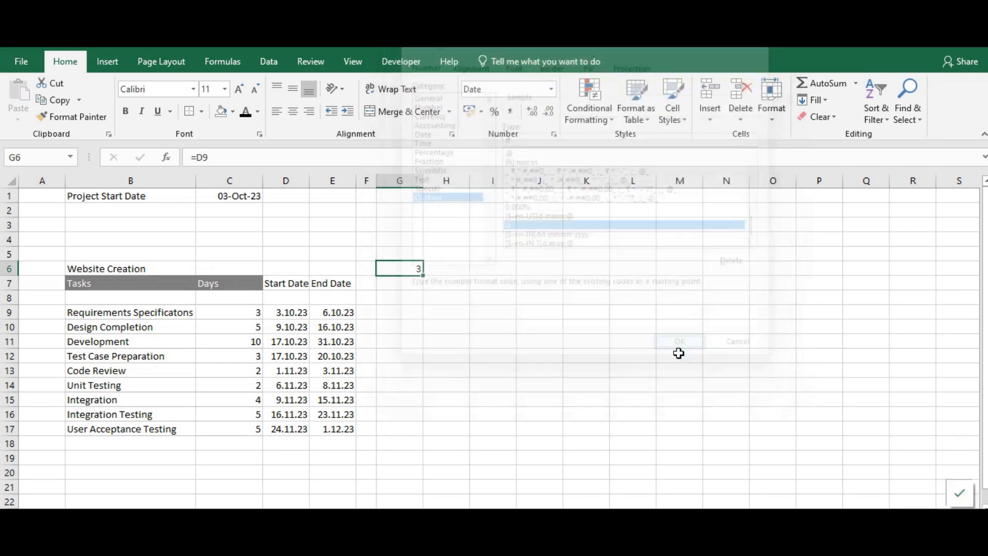
left_click_drag(426, 183, 400, 182)
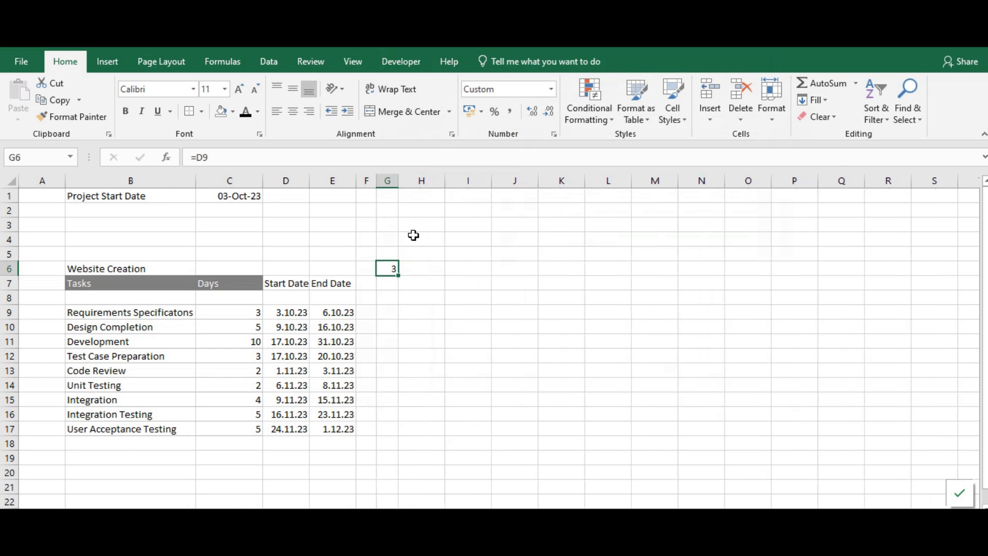
Step: Enter =TEXT(G6,"ddd") in G7 to get the abbreviated weekday of the date above
left_click(390, 283)
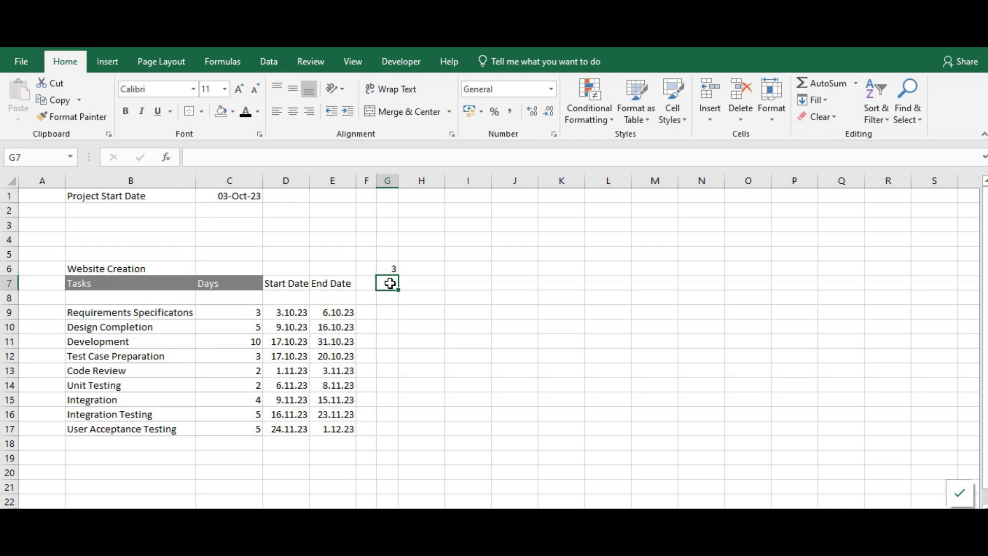
type("=")
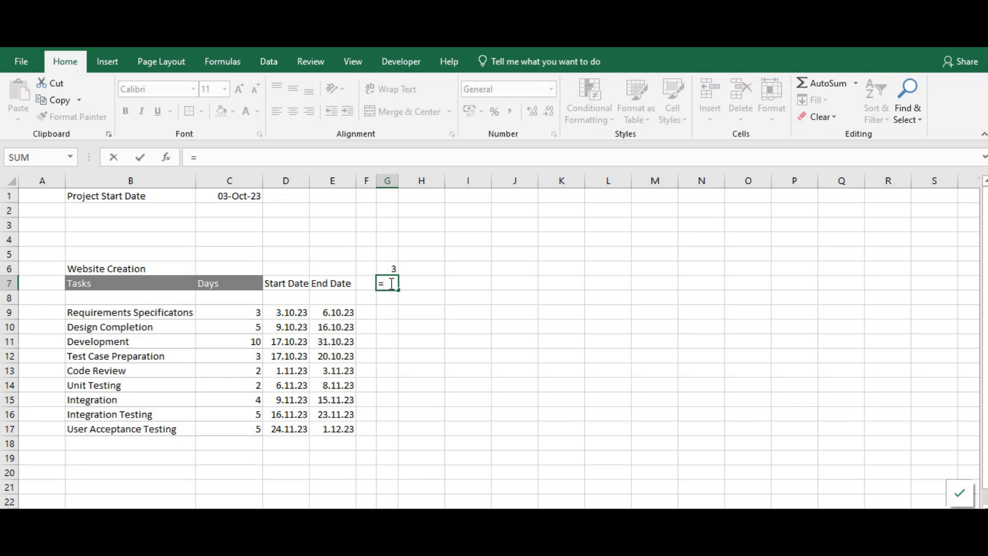
type("text")
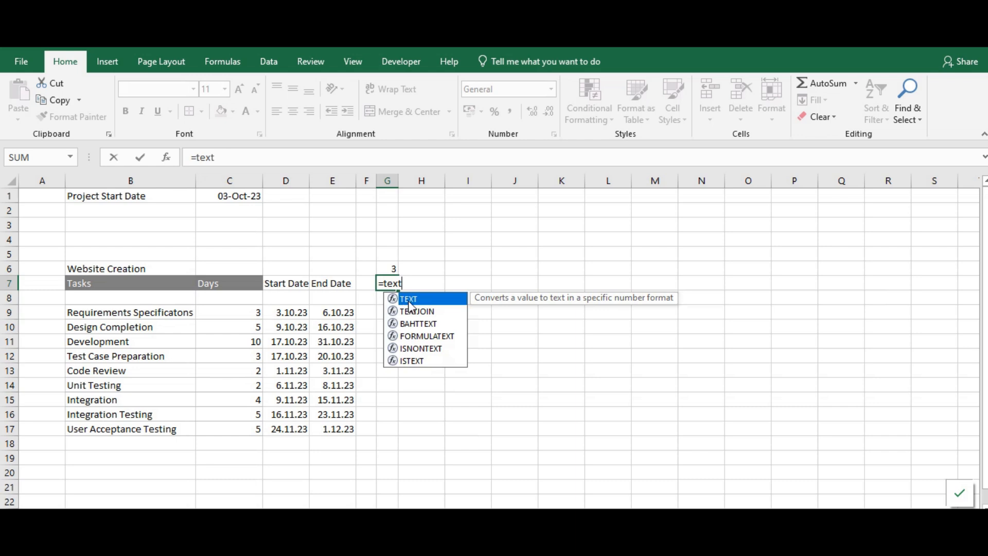
double_click(407, 300)
left_click(388, 268)
type(",\"dd")
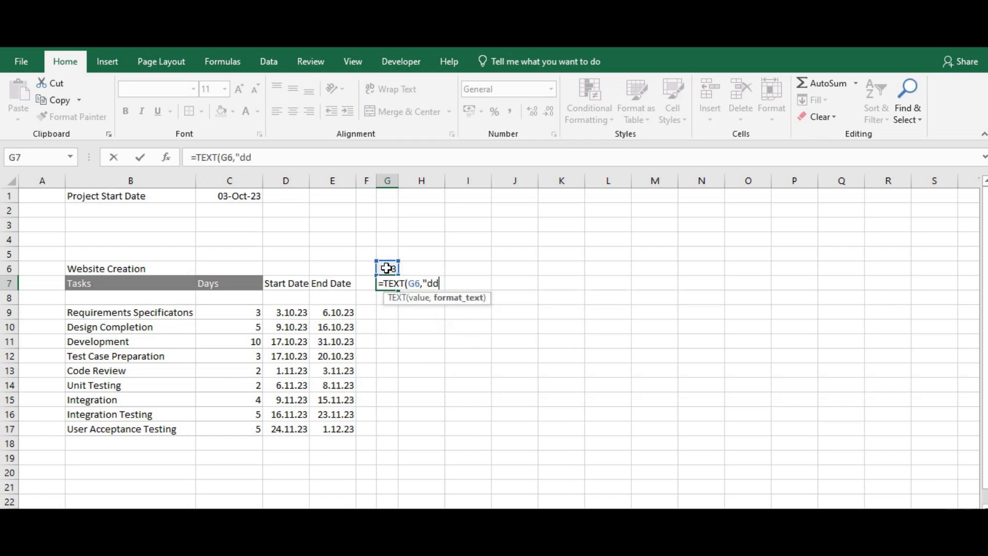
type("d\")")
key("Return")
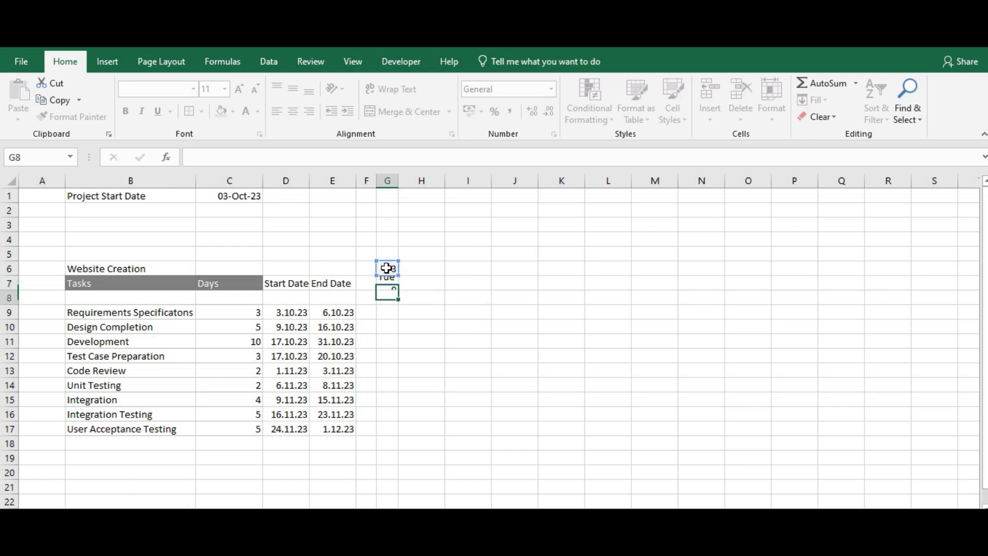
Step: Wrap the G7 formula in LEFT to keep only the weekday's first letter: =LEFT(TEXT(G6,"ddd"),1)
left_click(387, 283)
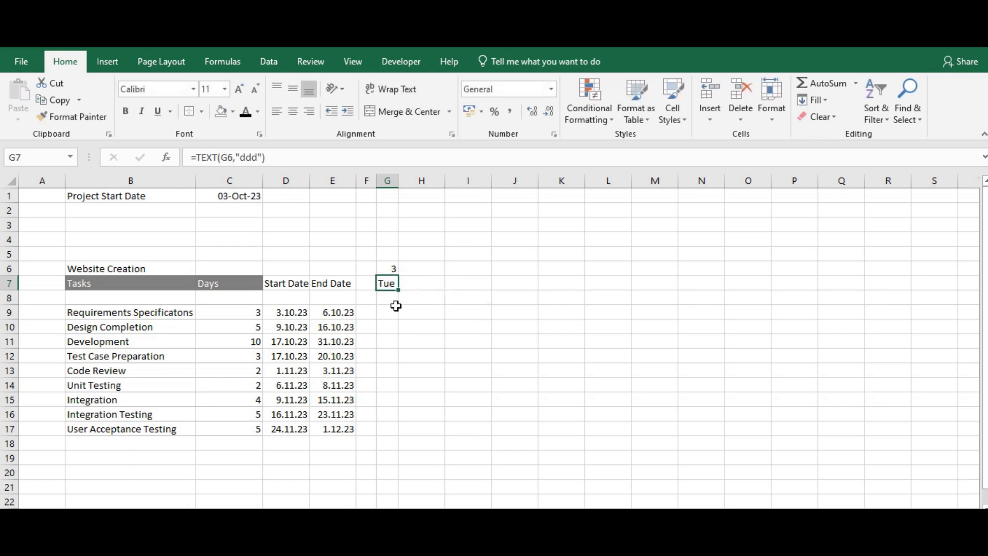
double_click(386, 283)
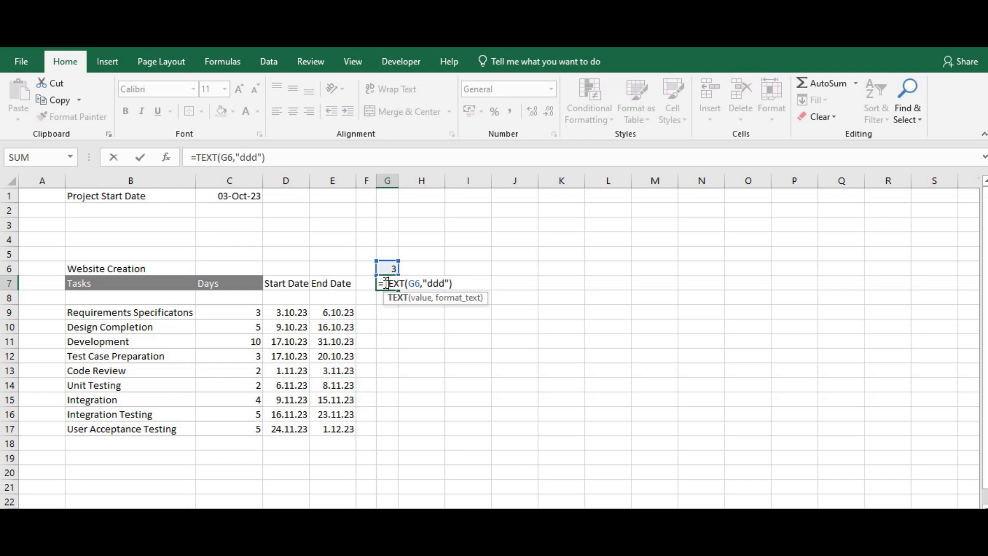
left_click(455, 283)
left_click_drag(456, 283, 405, 285)
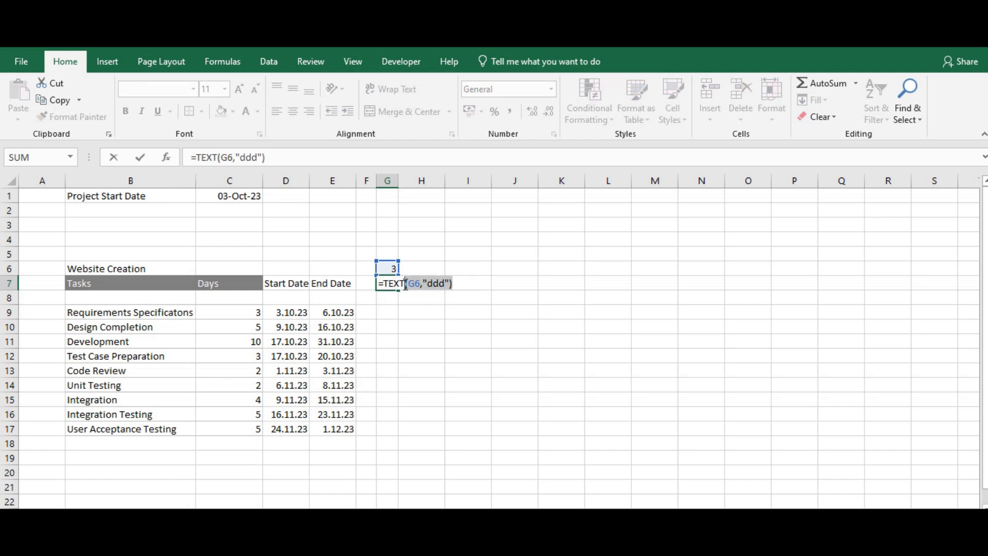
key("ctrl+x")
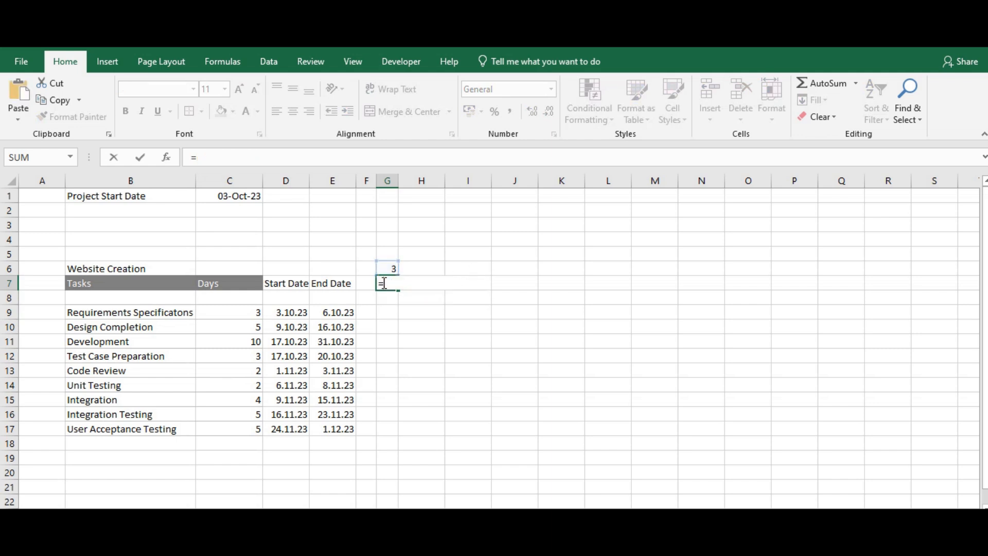
type("Left")
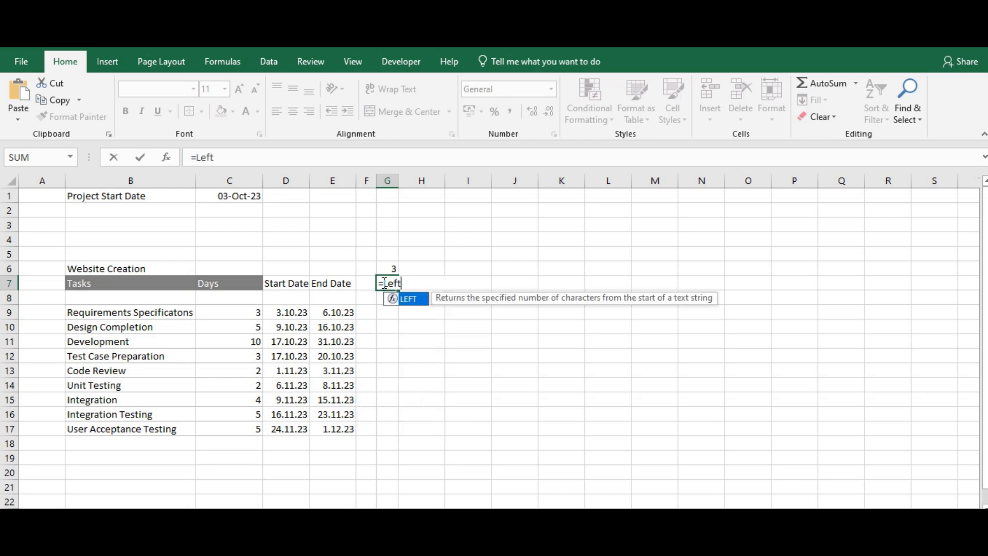
type("(")
key("ctrl+v")
type(",1")
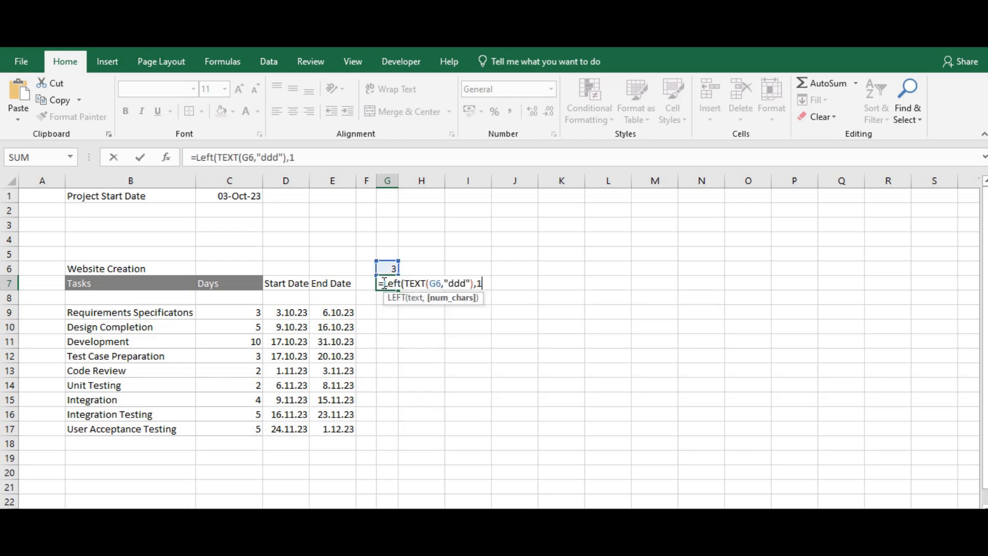
type(")")
key("Return")
Step: Enter =G6+1 in H6 for the following day and narrow column H
left_click(416, 270)
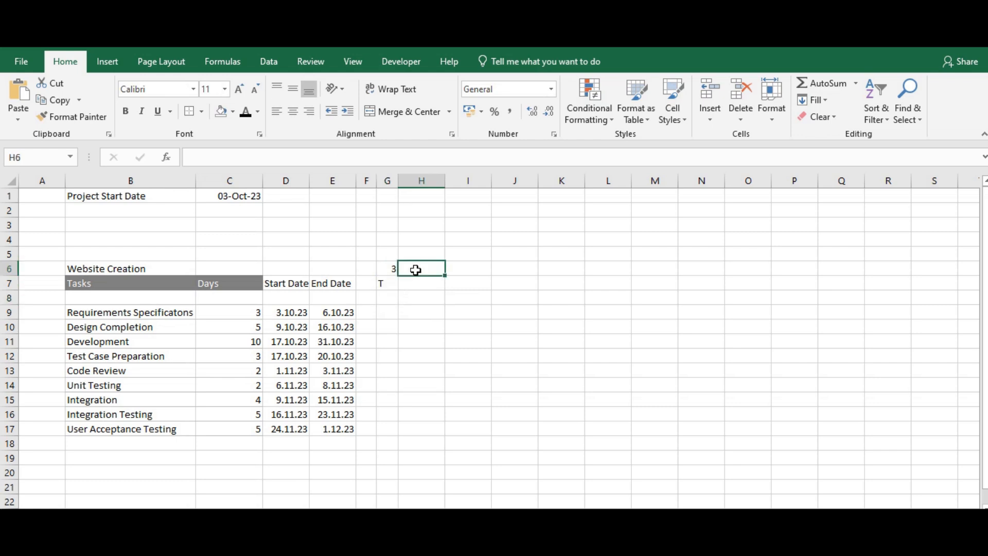
left_click(393, 267)
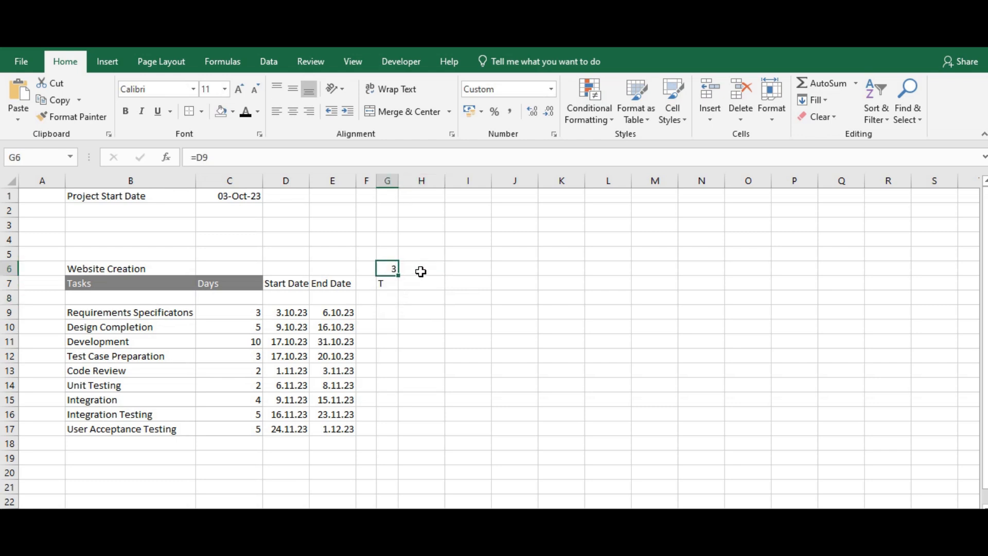
left_click(420, 270)
type("=")
left_click(388, 268)
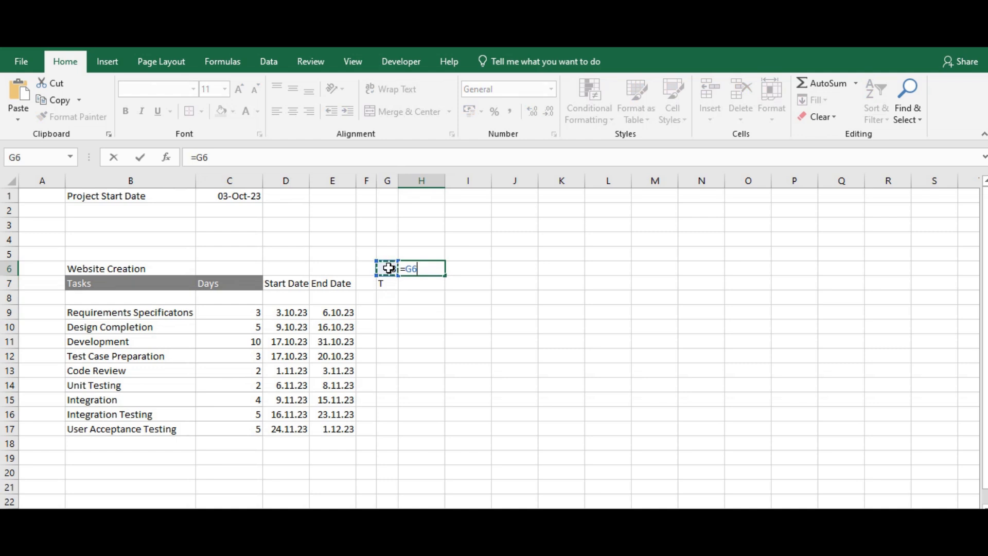
key("Return")
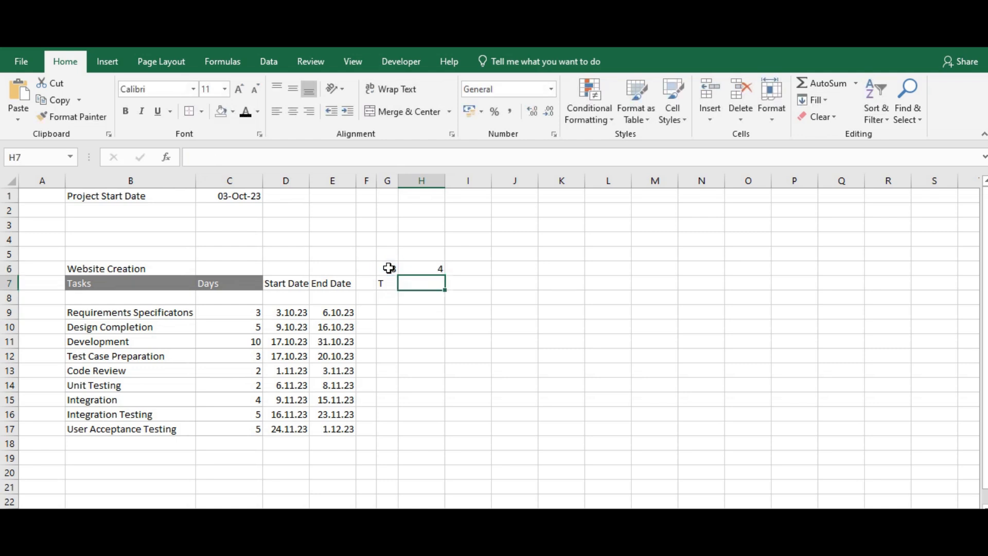
left_click_drag(440, 187, 430, 187)
Step: Copy the weekday formula from G7 to H7, and fill H6:H7 across to column M to complete the week
left_click(387, 284)
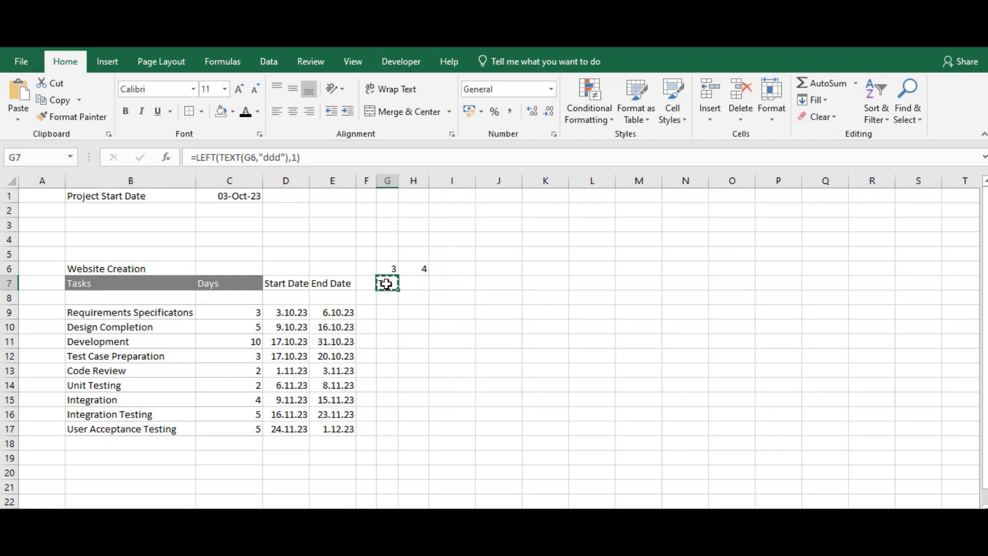
key("Right")
key("ctrl+v")
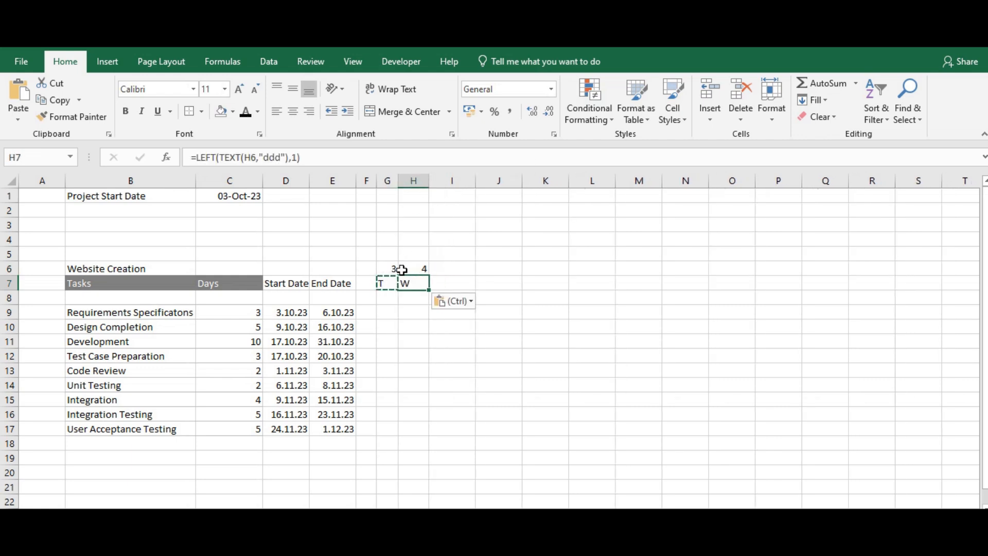
left_click_drag(410, 267, 655, 292)
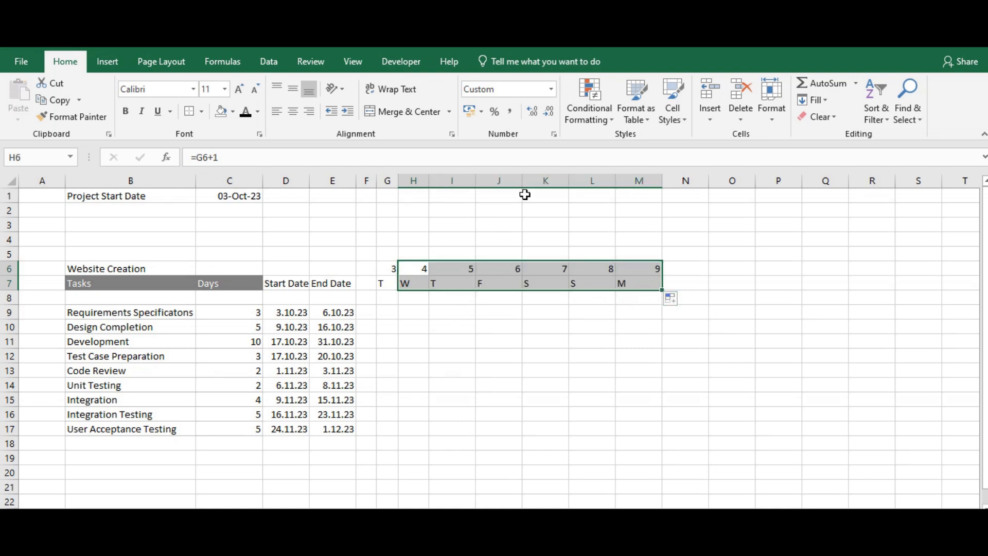
Step: Narrow columns G to M to a uniform small width, and merge and center G5:M5 above the week
mouse_move(394, 182)
left_mouse_down()
mouse_move(640, 210)
mouse_move(499, 184)
left_mouse_up()
left_click_drag(386, 254, 494, 253)
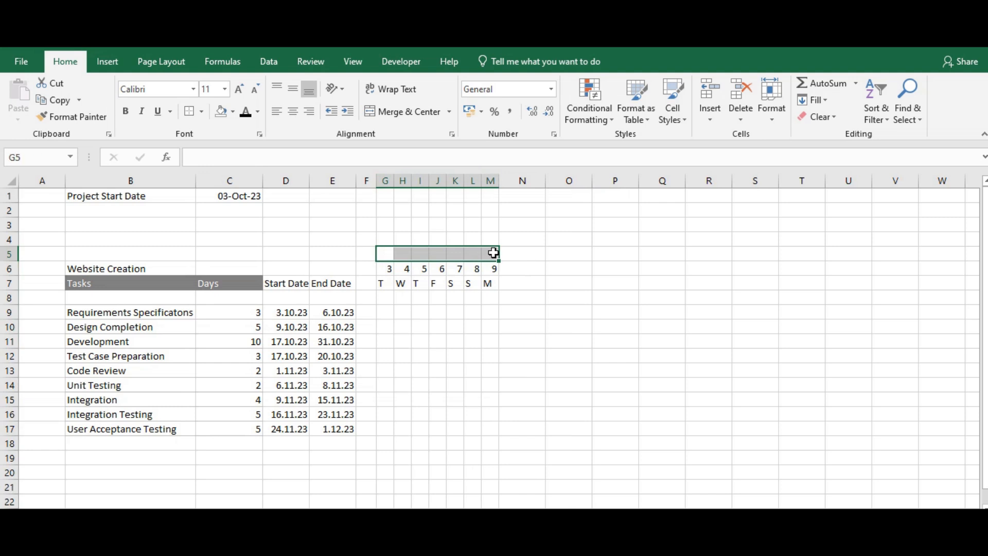
left_click(405, 112)
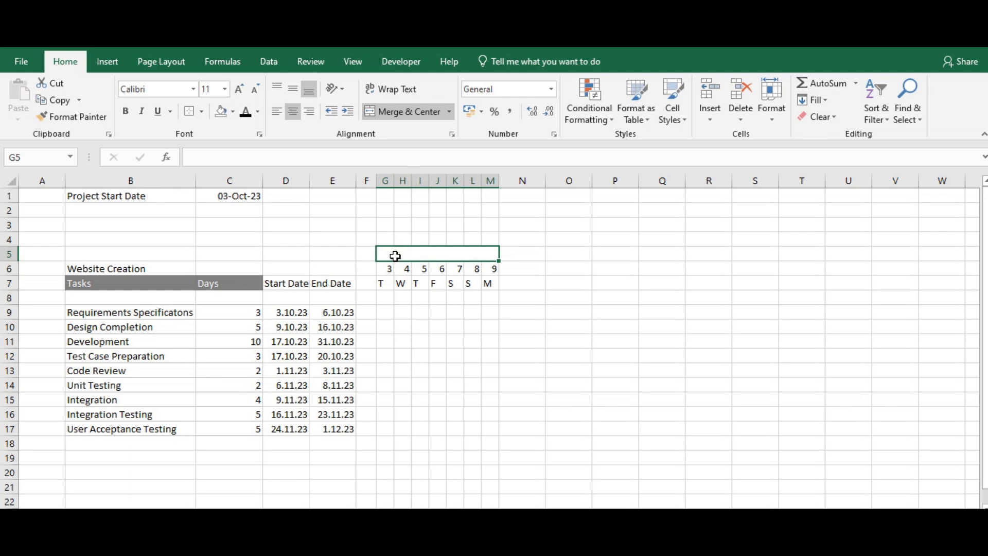
Step: Link the merged week header in G5 to the week's first date with =G6
type("=")
left_click(384, 268)
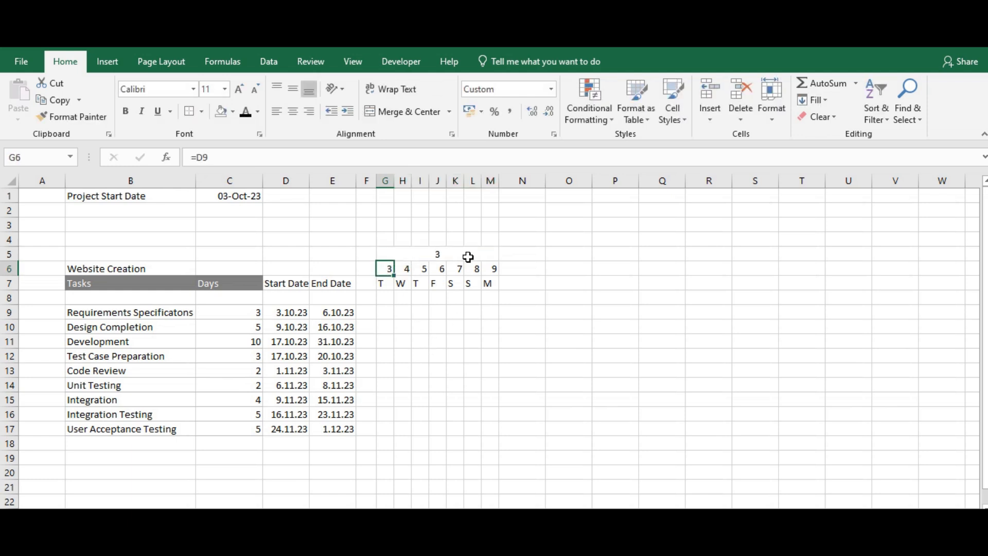
key("ctrl+Return")
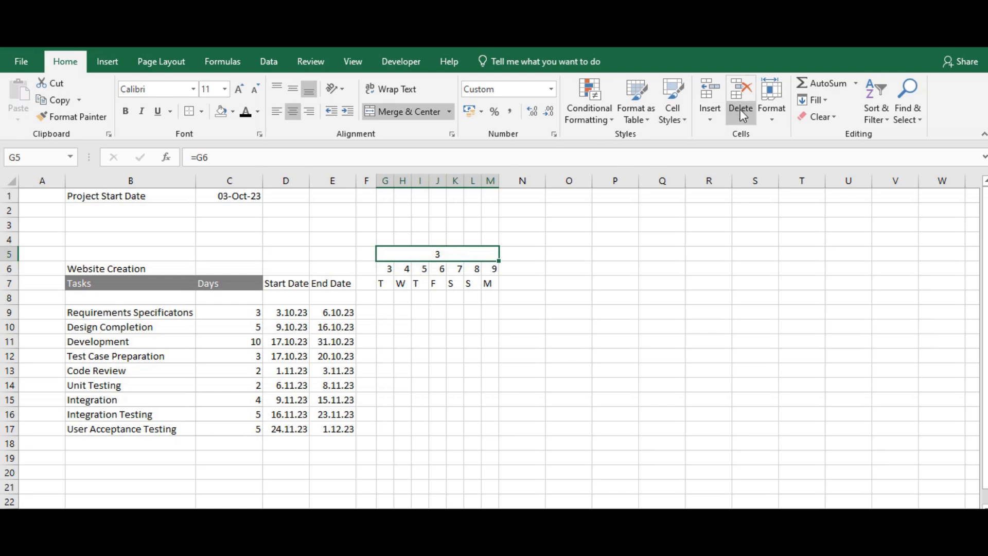
Step: Format the merged week header in G5 as a date of the 14-03-2012 type
left_click(771, 109)
left_click(798, 398)
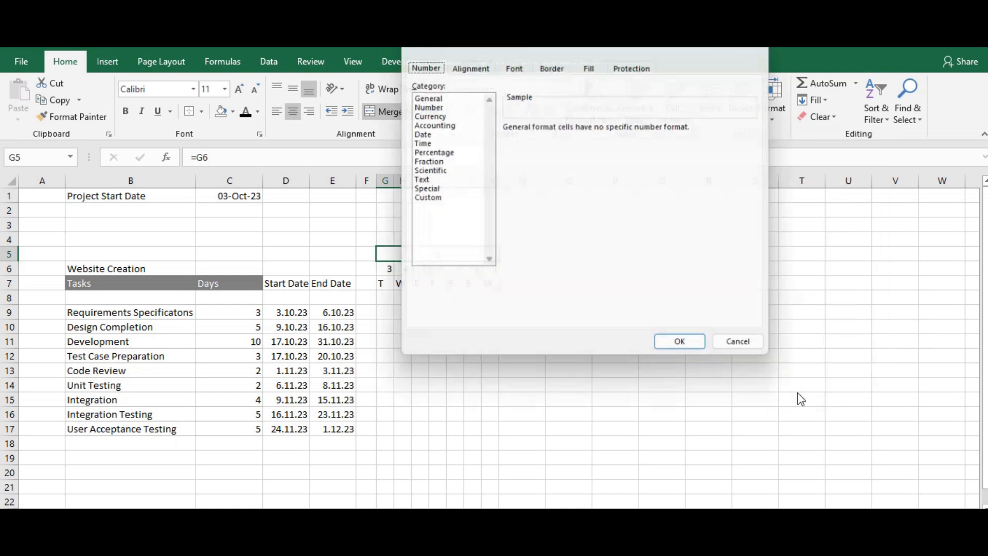
left_click(419, 134)
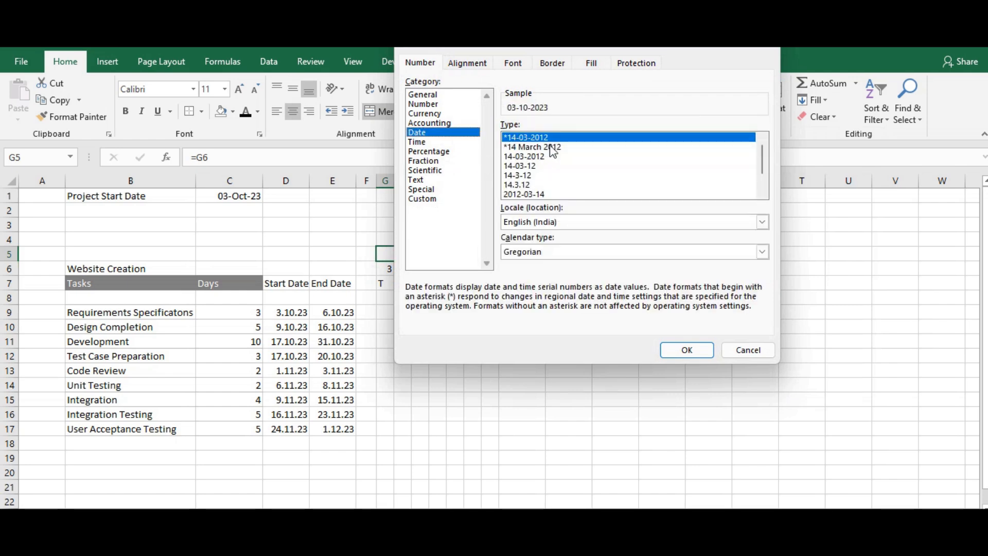
left_click(538, 156)
left_click(688, 351)
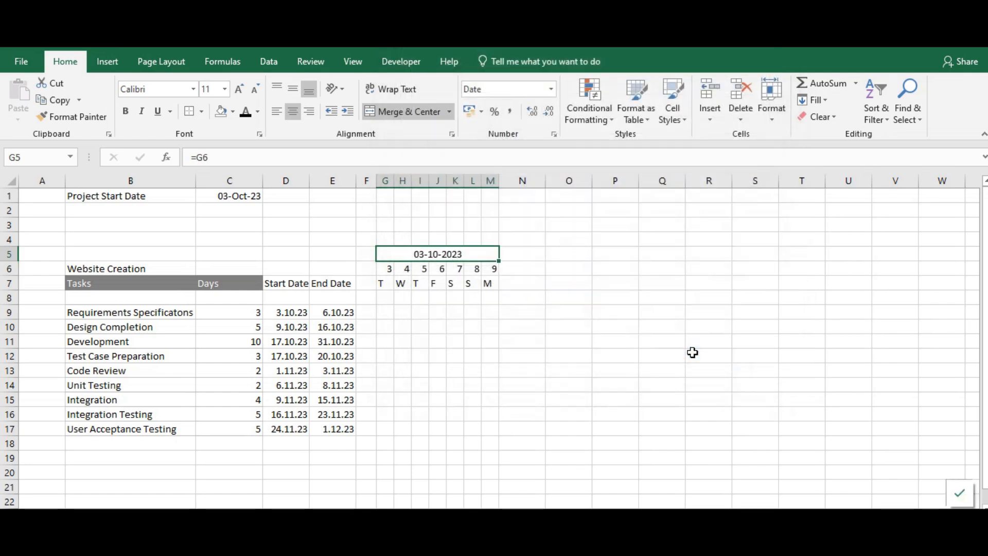
Step: Copy the week columns G:M and paste them at columns N, U and AB to add three more weeks
left_click(459, 345)
key("ctrl+space")
key("ctrl+c")
left_click(515, 180)
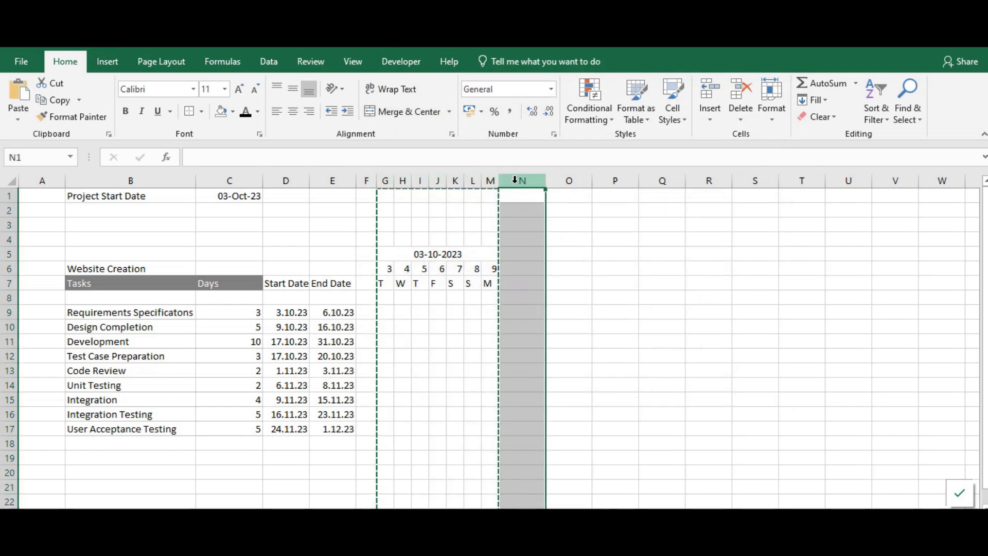
key("ctrl+v")
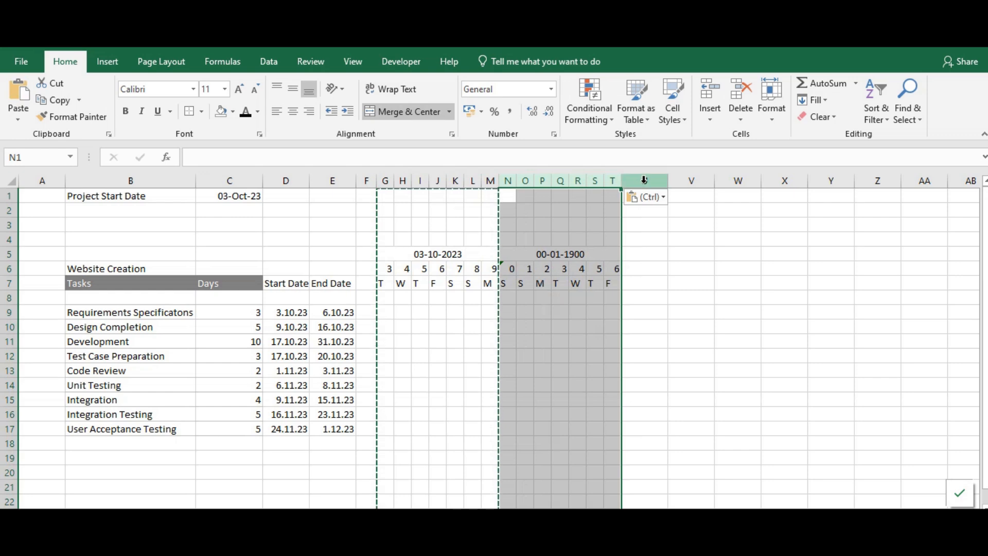
left_click(644, 181)
key("ctrl+v")
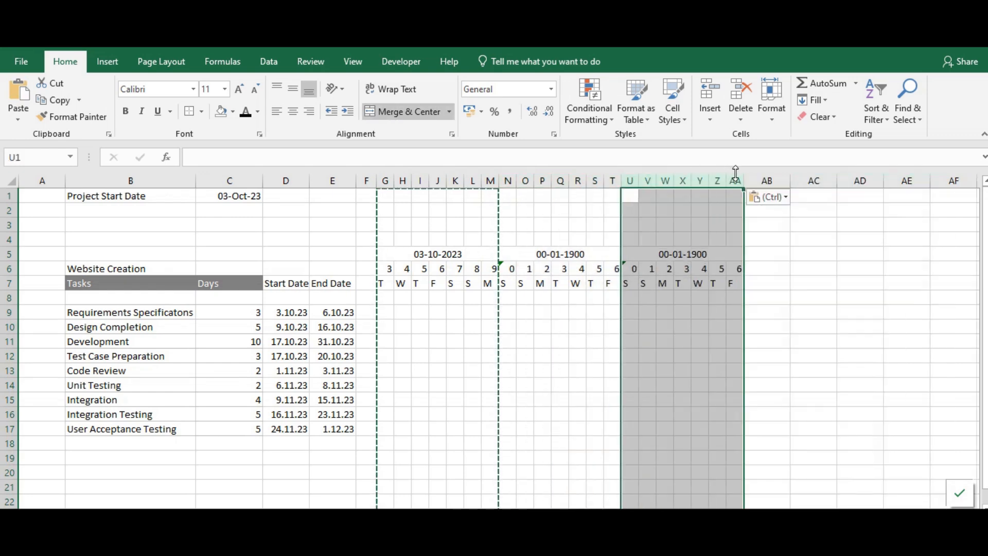
left_click(758, 177)
key("ctrl+v")
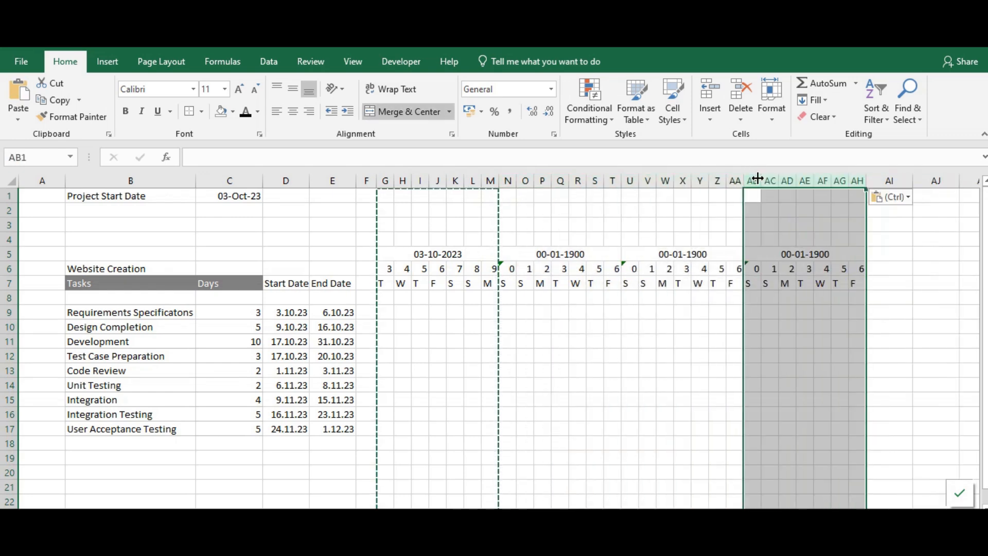
Step: Fill the next-day formula from M6 across to AH6 so the dates run continuously through all four weeks
left_click(460, 269)
left_click(491, 269)
left_click_drag(501, 274, 862, 267)
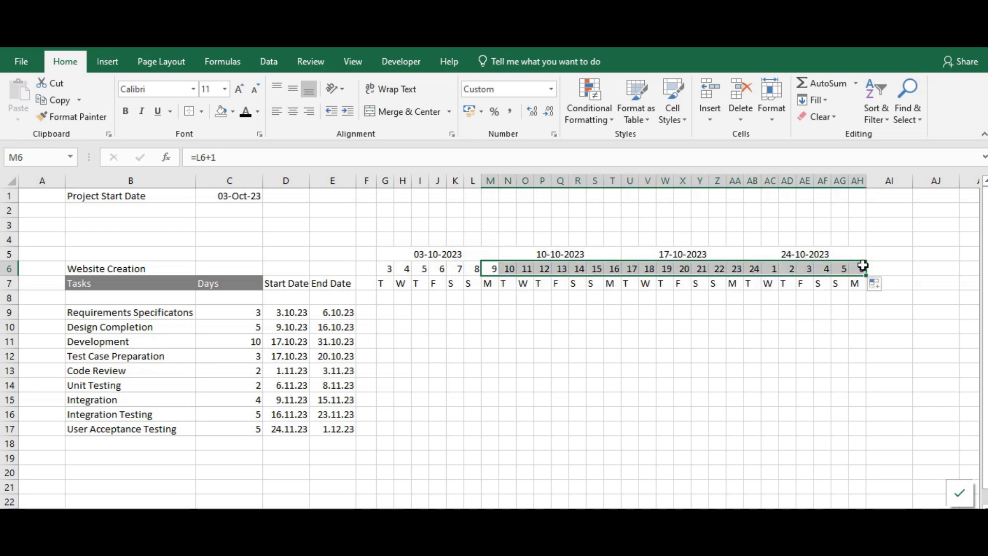
left_click(676, 362)
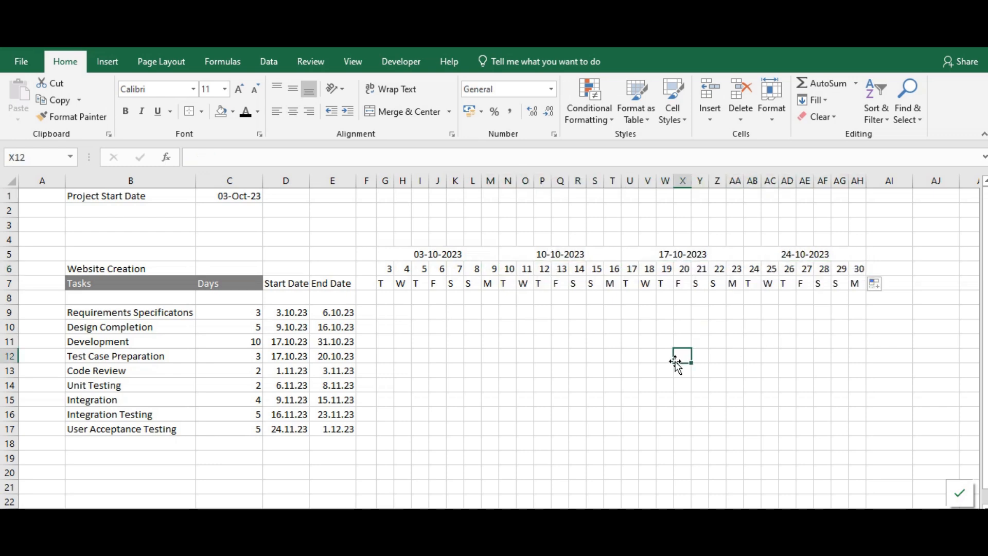
Step: Replace the formula in G6 with =project_start_date - WEEKDAY(project_start_date,3) so the timeline starts on a Monday
left_click(391, 253)
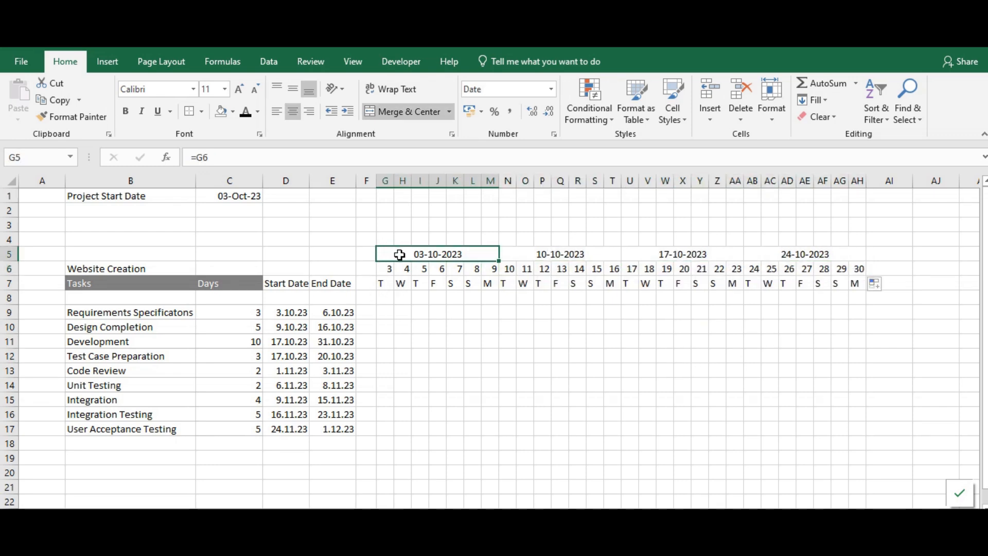
left_click(383, 282)
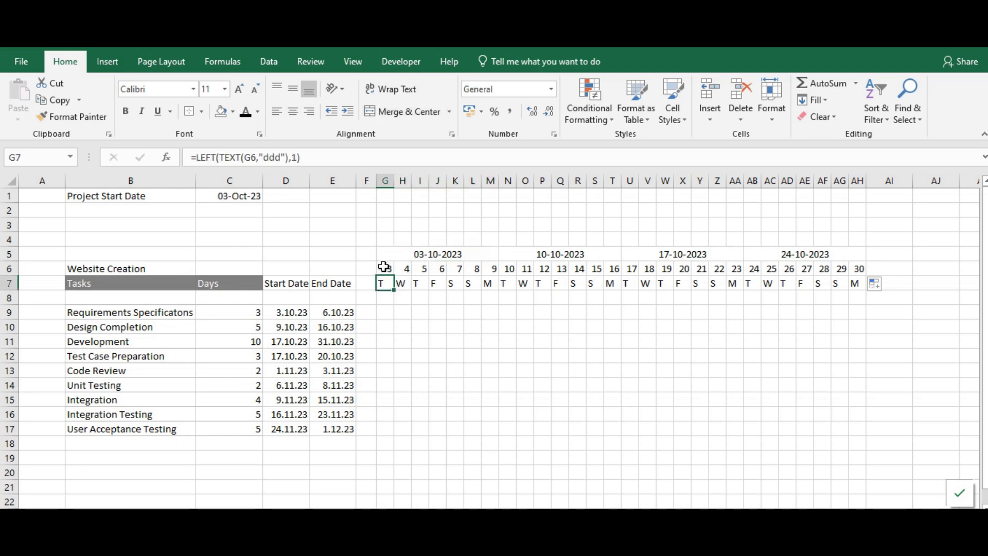
left_click(384, 267)
type("=D9")
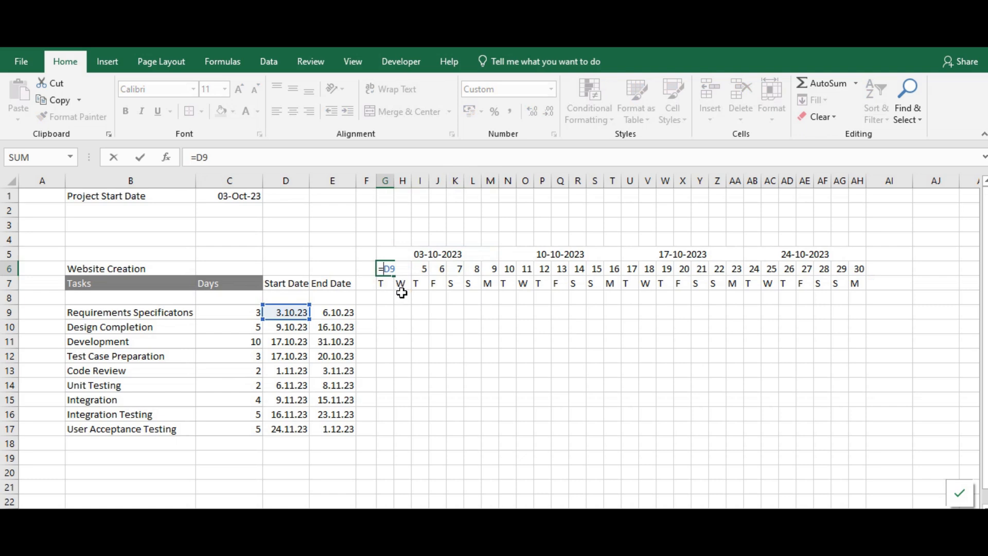
key("BackSpace")
key("BackSpace")
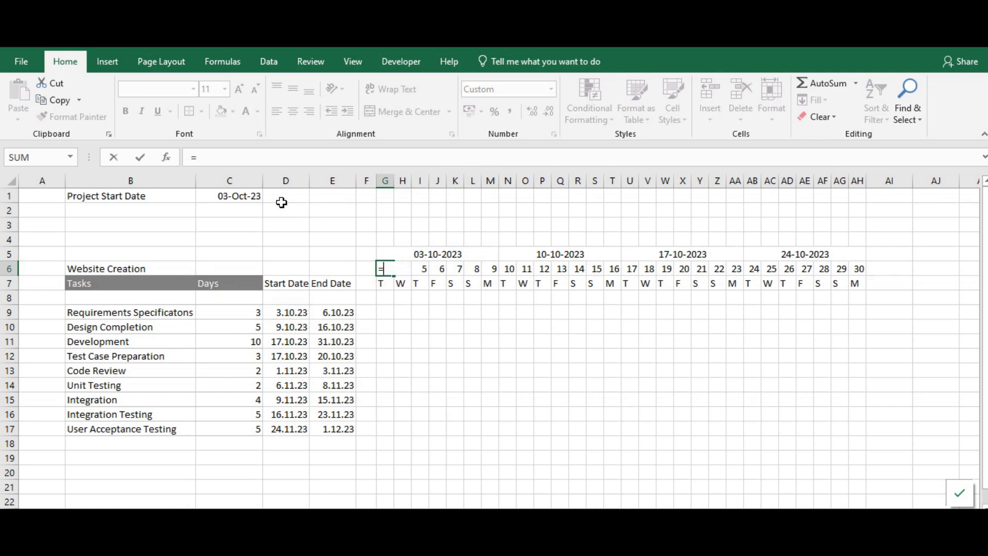
left_click(256, 194)
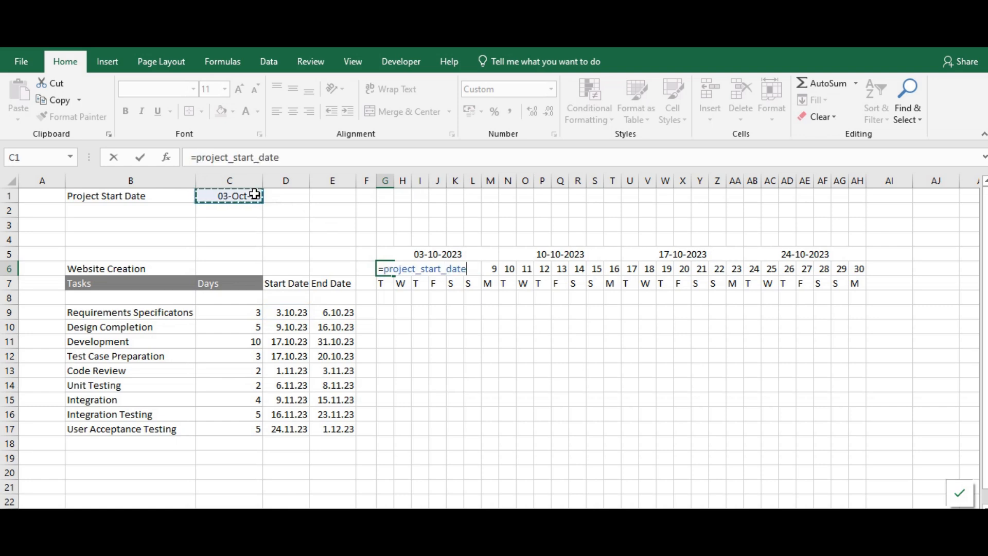
type("- wee")
left_click(514, 297)
double_click(515, 297)
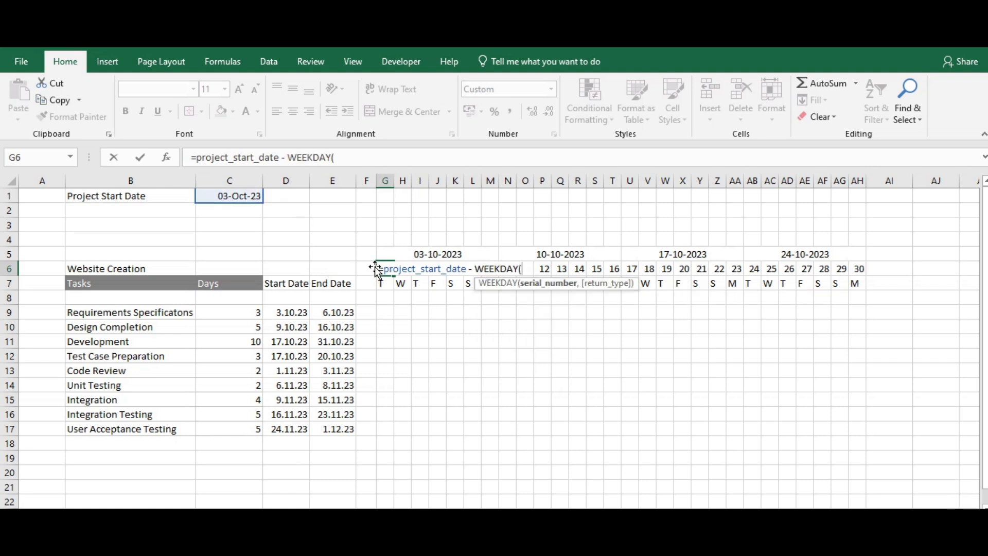
left_click(236, 195)
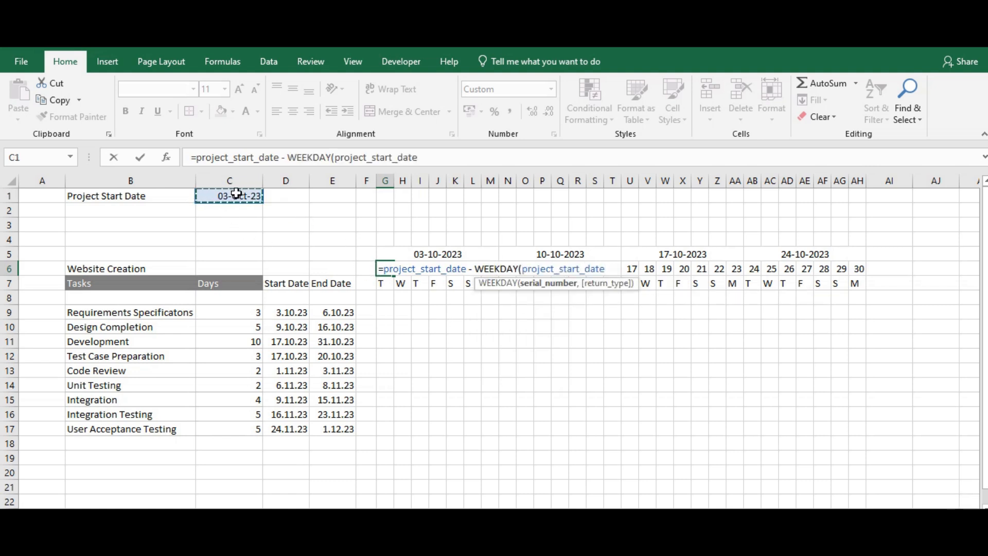
type(",")
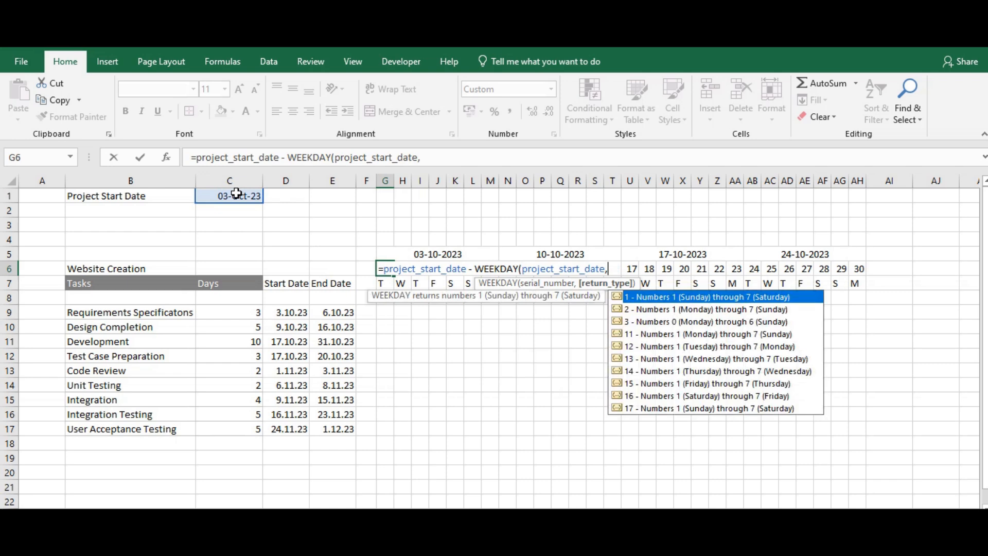
left_click(670, 327)
double_click(671, 327)
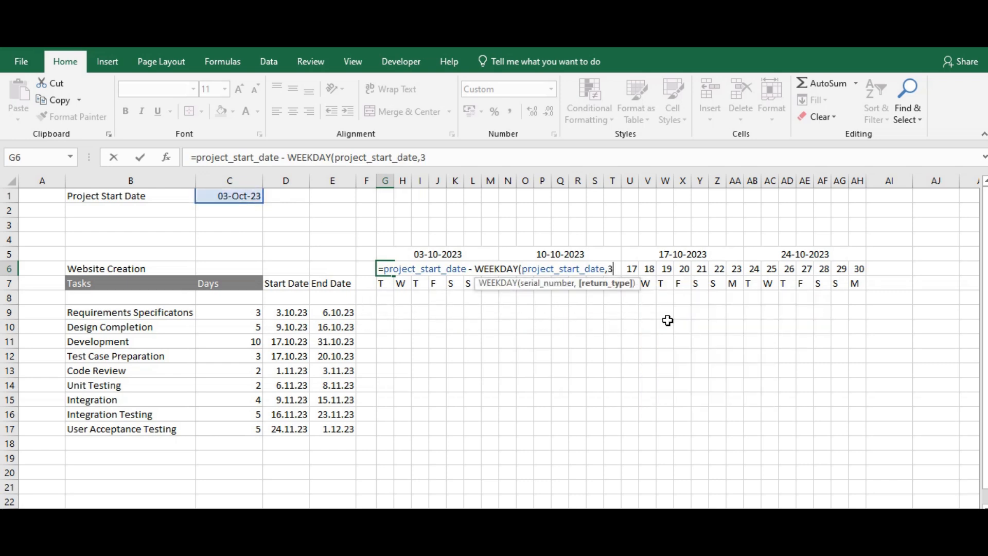
type(")")
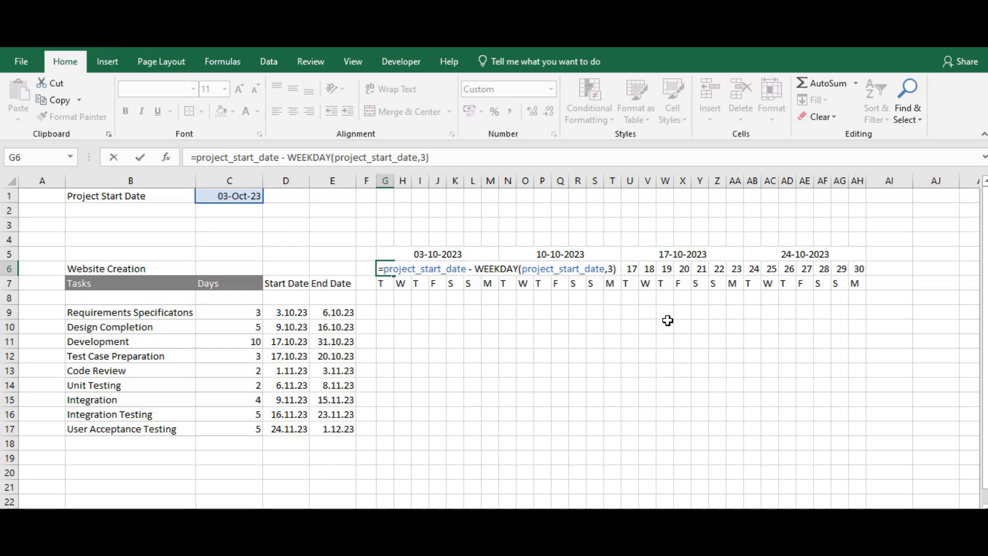
key("Return")
Step: Add the label display week in B2 and enter 1 beside it in C2
left_click(332, 429)
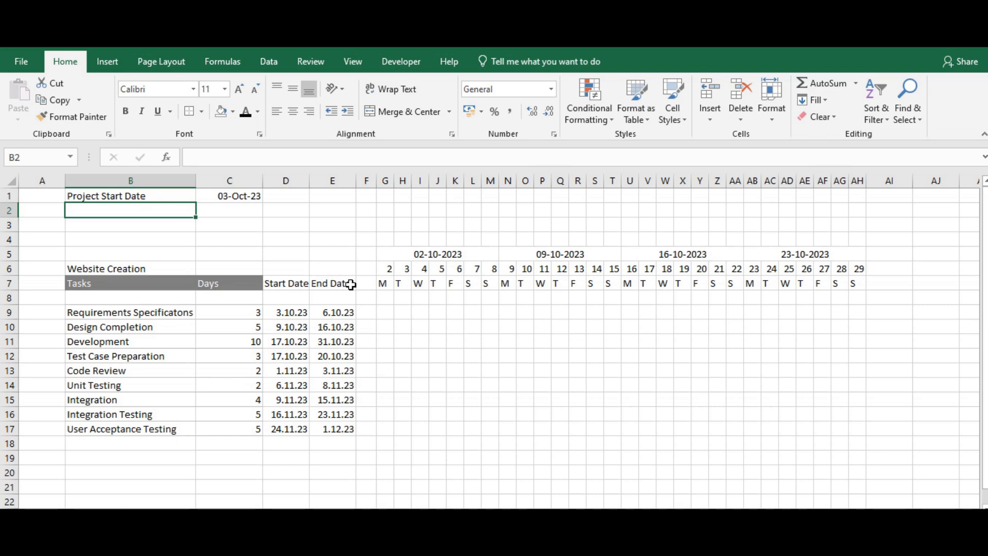
type("display week")
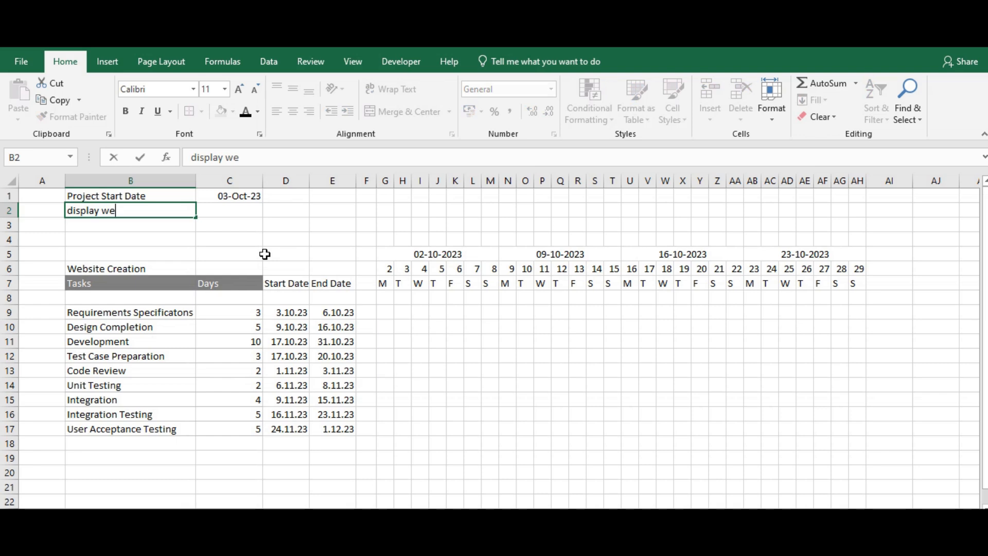
left_click(234, 209)
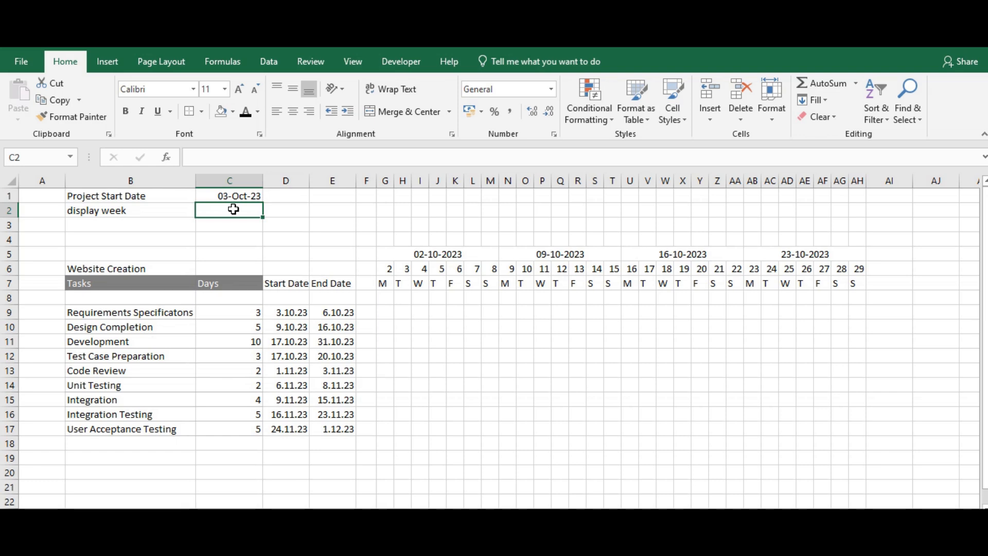
type("1")
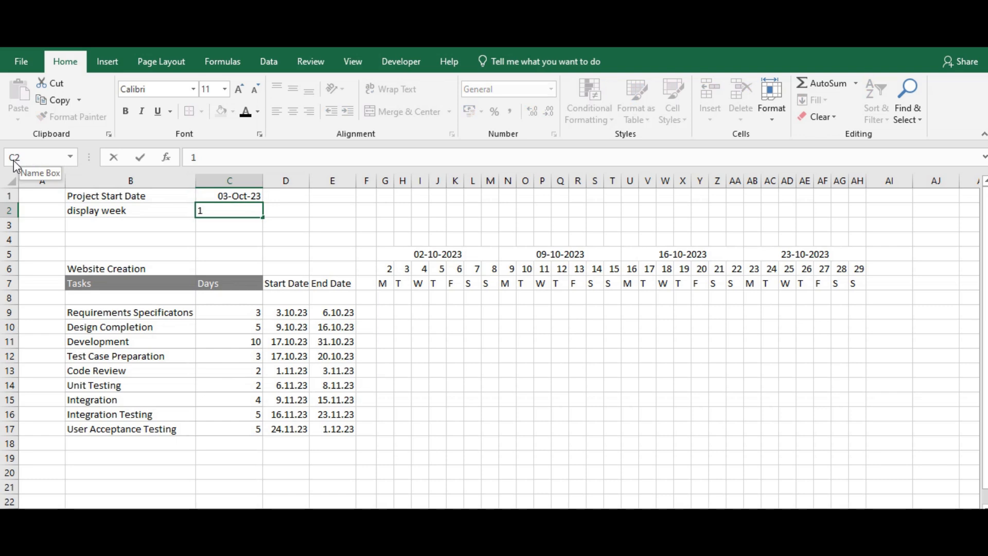
Step: Define the name disp_week for cell C2
left_click(223, 205)
left_click(55, 156)
type("displa")
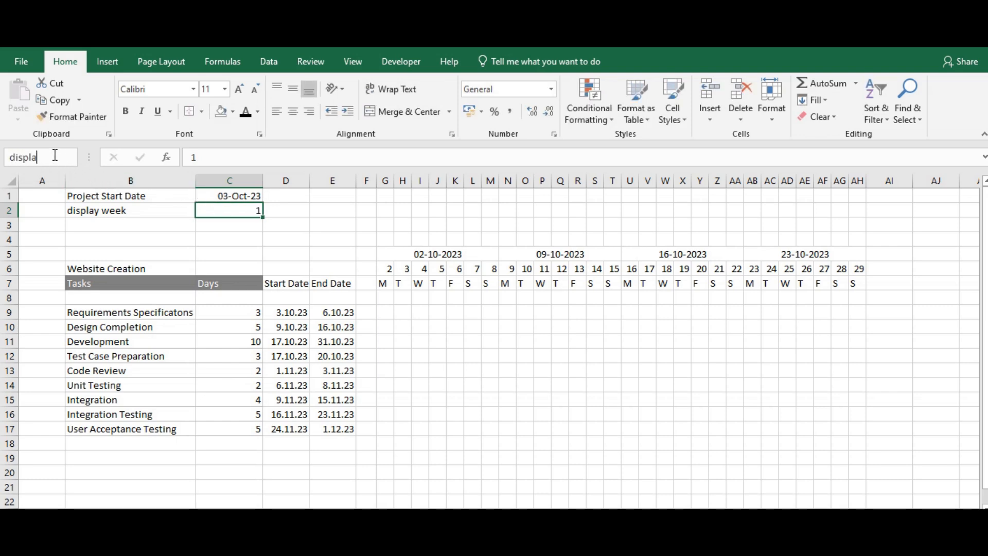
key("BackSpace")
key("BackSpace")
type("_week")
key("Return")
Step: Extend the start date formula in G6 with +(disp_week-1)*7 so the timeline shifts with the display week
left_click(385, 281)
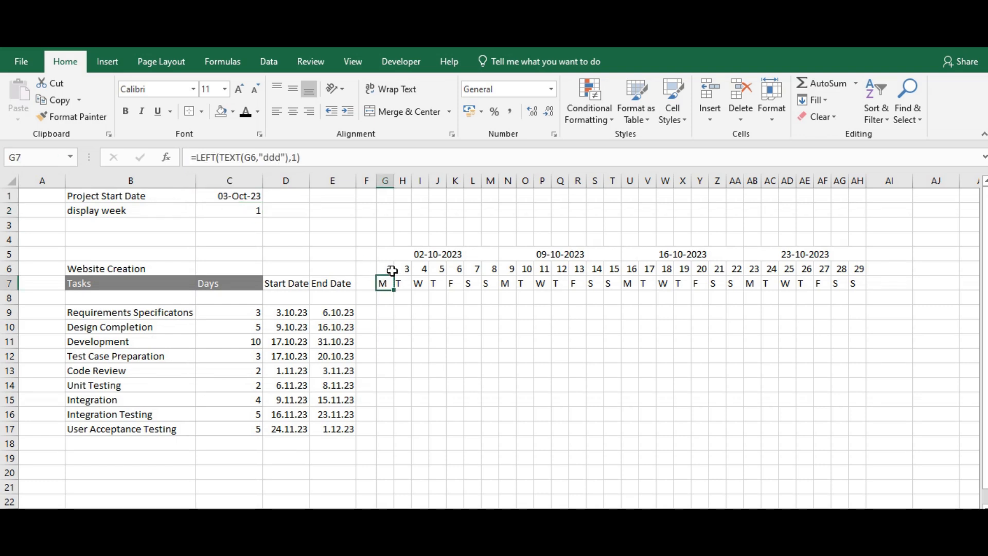
left_click(392, 271)
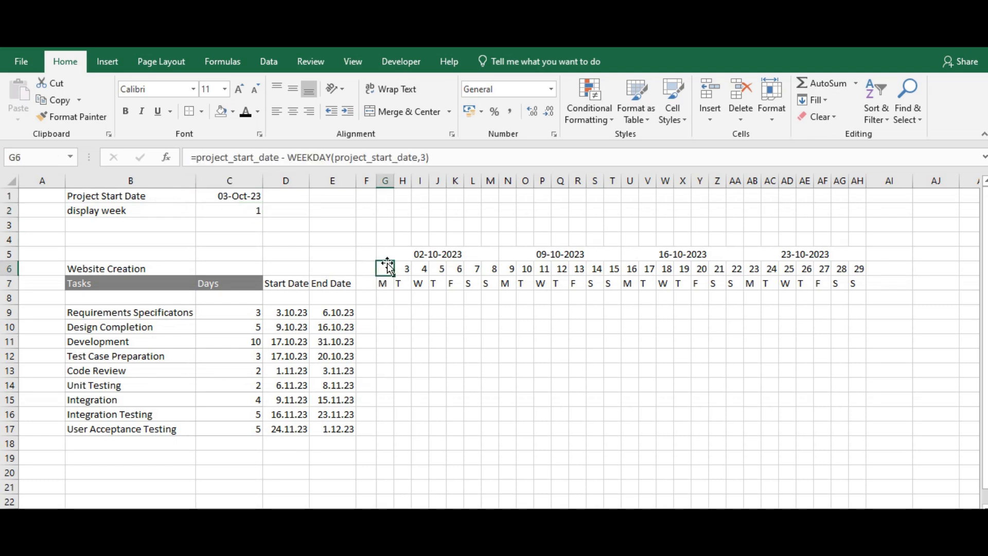
left_click(445, 162)
type("+")
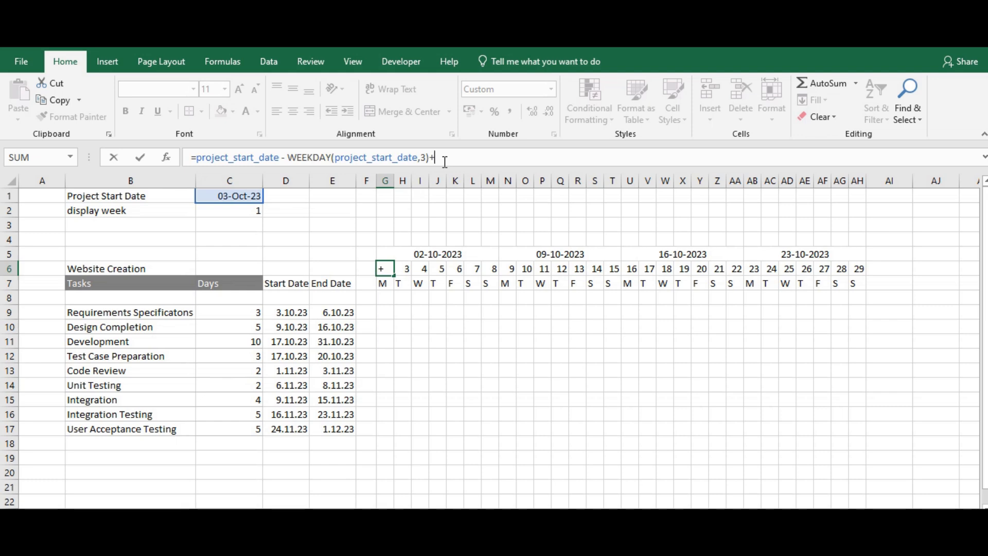
type("wo")
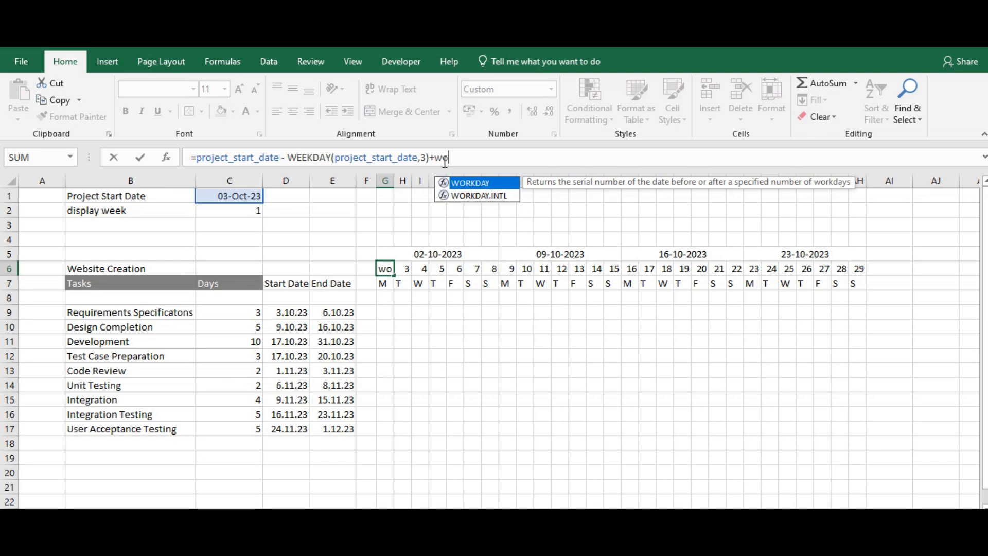
key("BackSpace")
key("BackSpace")
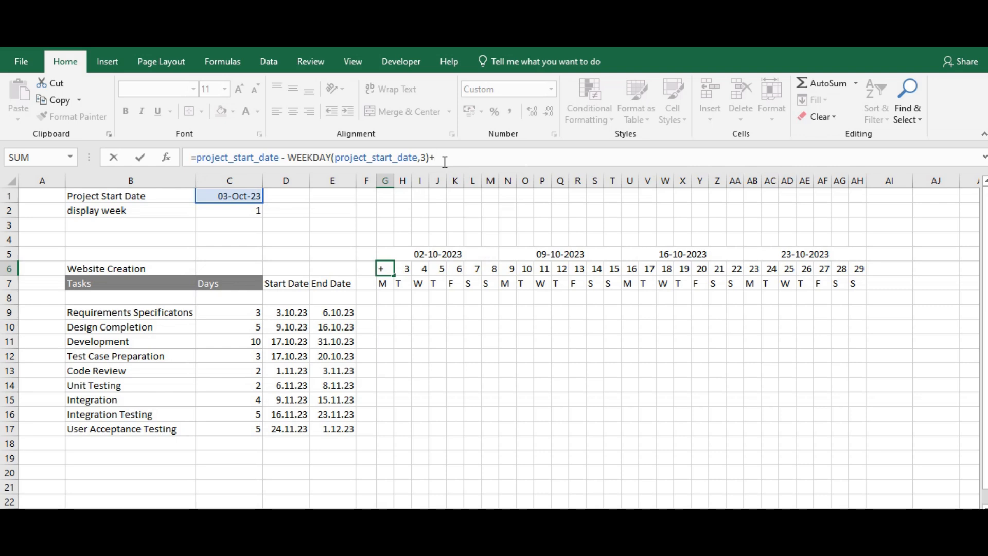
type("(di")
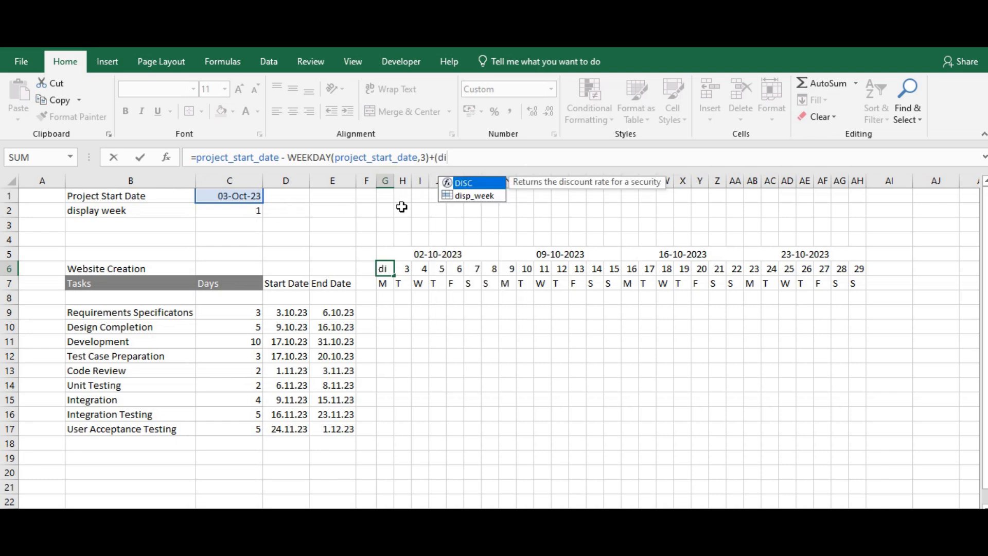
double_click(478, 196)
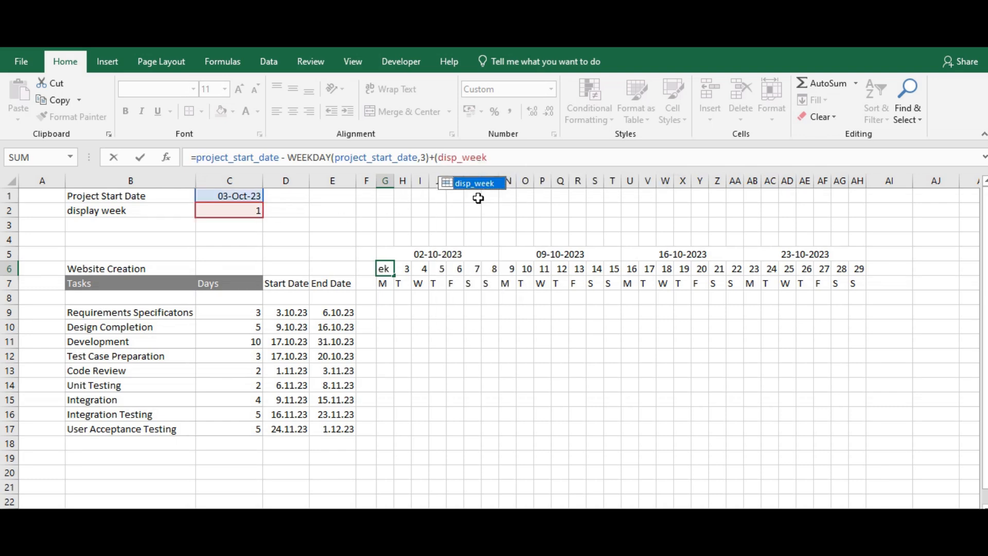
left_click(508, 161)
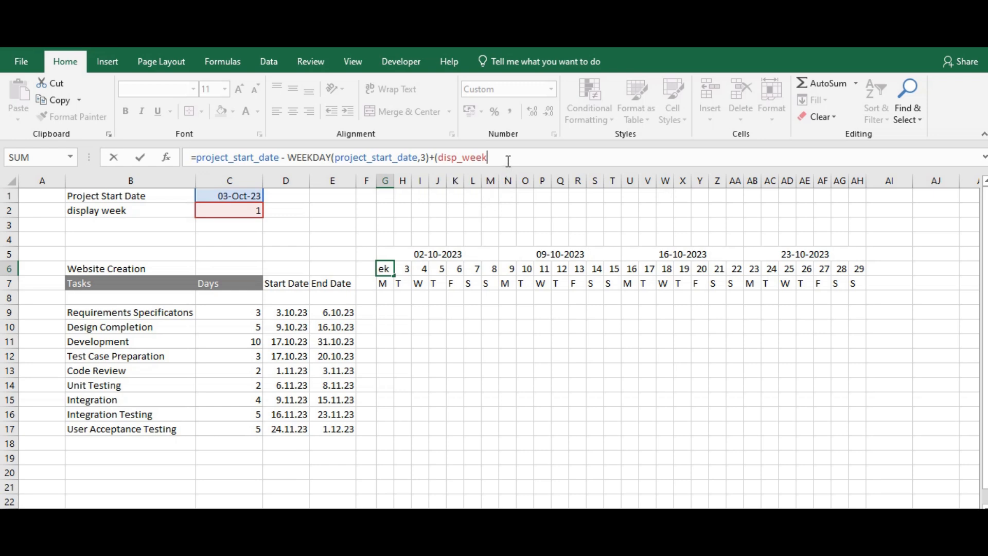
type("-1)*7")
key("Return")
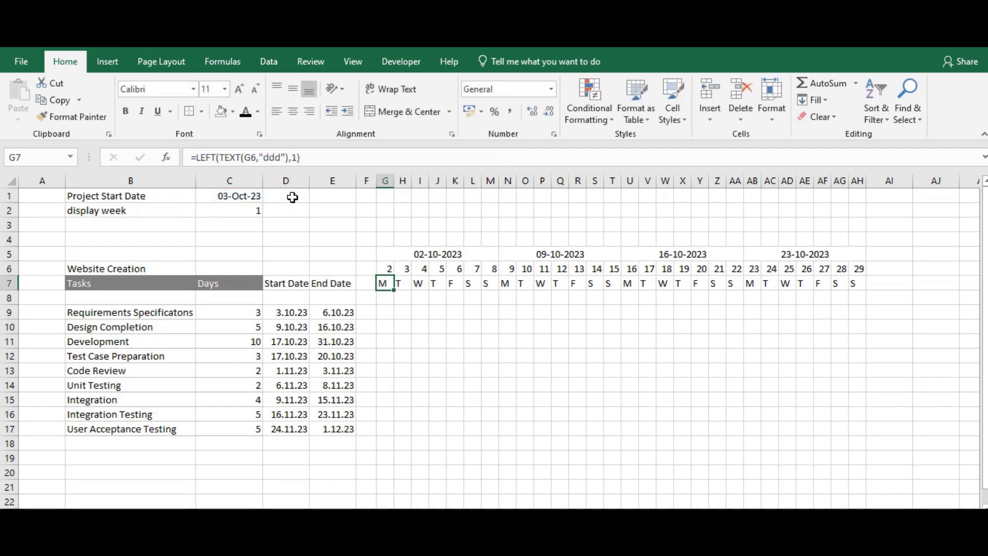
Step: Test the timeline shift by setting the display week in C2 to 2, followed by 3
left_click(246, 211)
type("2")
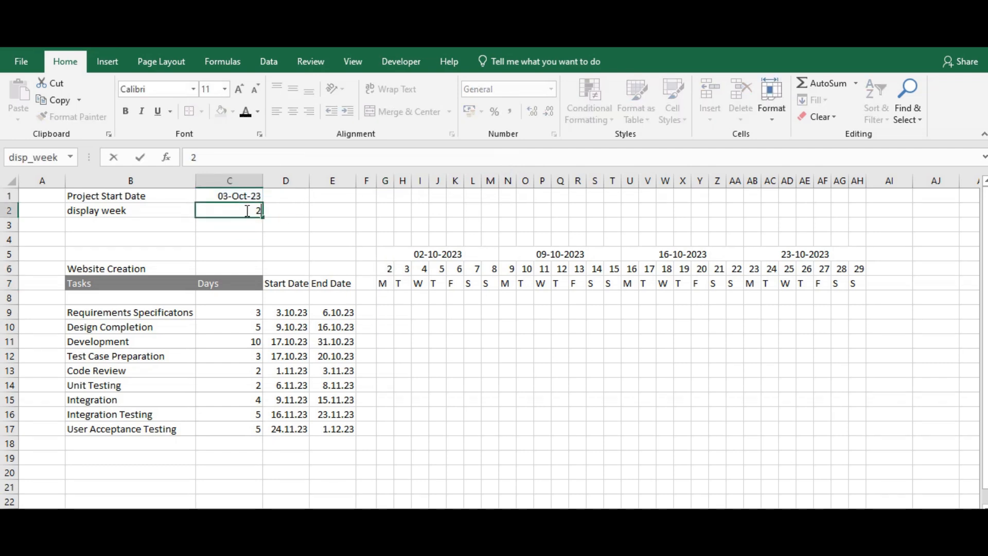
key("Return")
left_click(245, 211)
type("3")
key("Return")
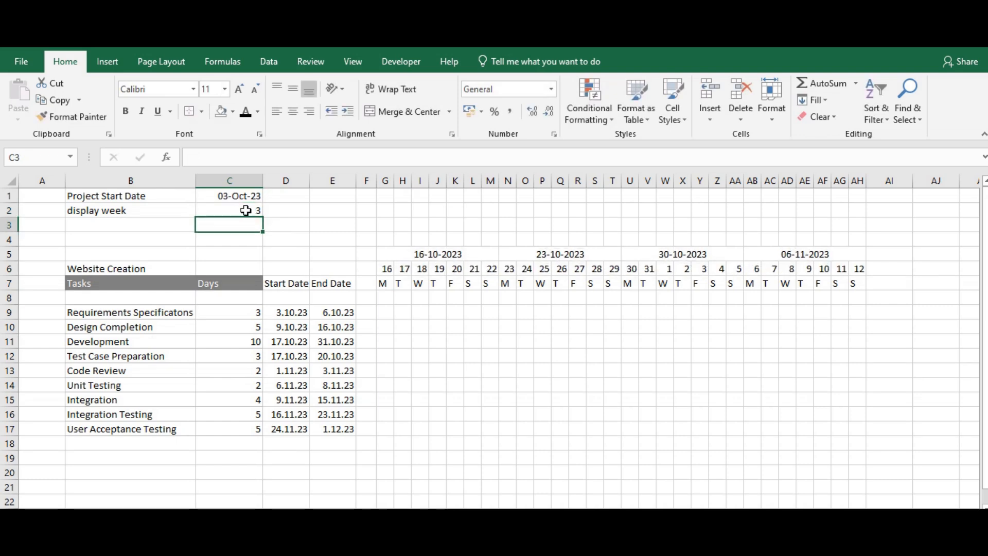
Step: Set the display week in C2 back to 1
left_click(245, 210)
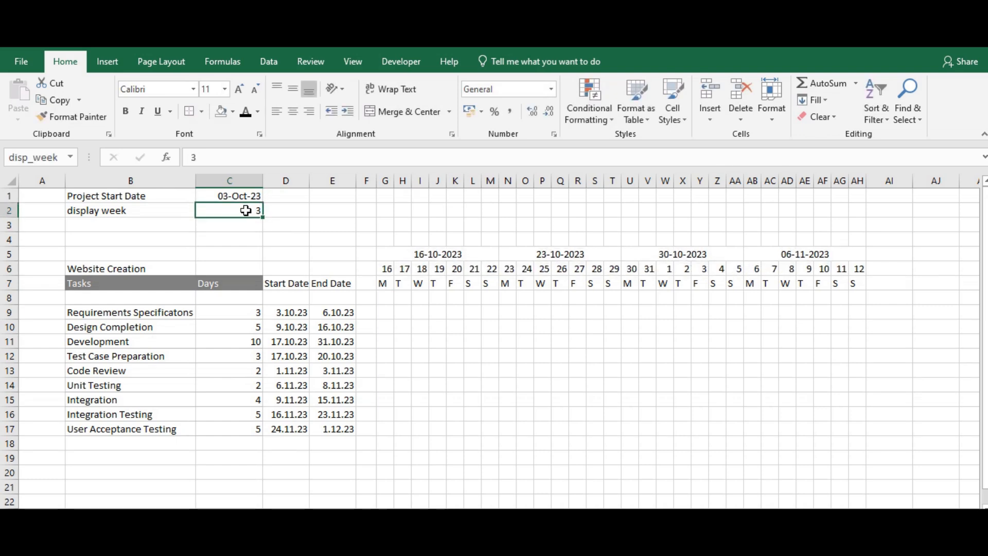
type("1")
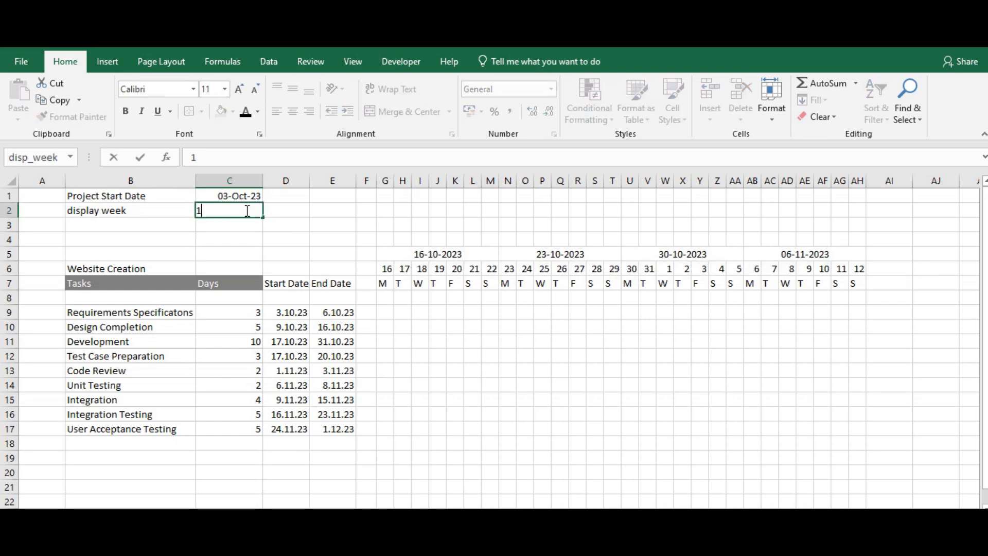
key("Return")
Step: Hide the worksheet gridlines
left_click(380, 252)
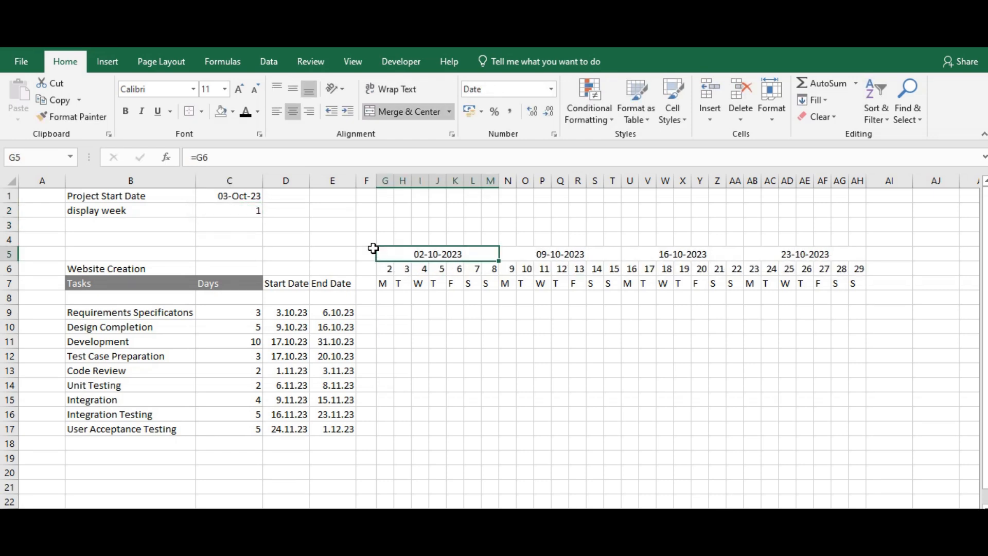
left_click(352, 62)
left_click(161, 112)
Step: Format the header row B7:AH7 with a dark grey fill and bold white text
left_click_drag(106, 282, 865, 286)
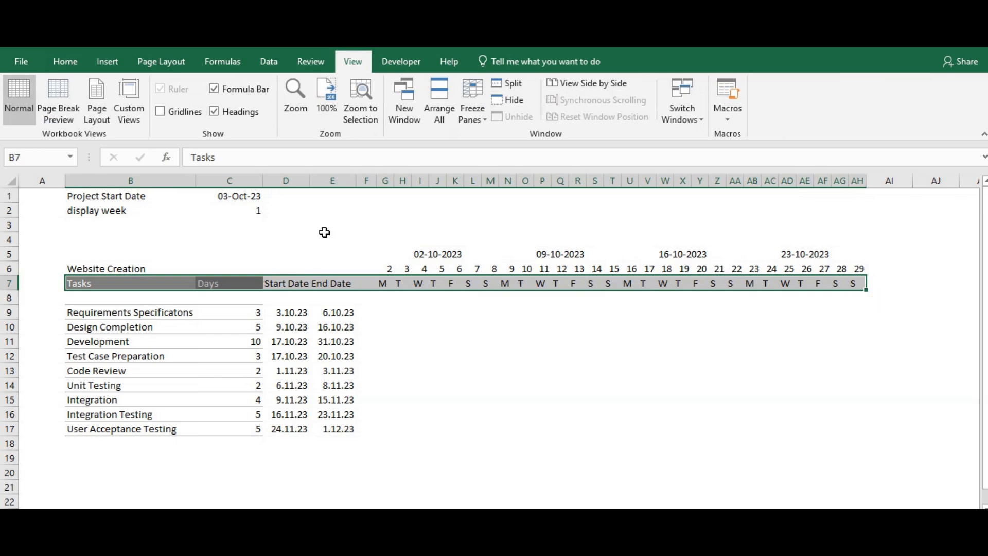
left_click(72, 62)
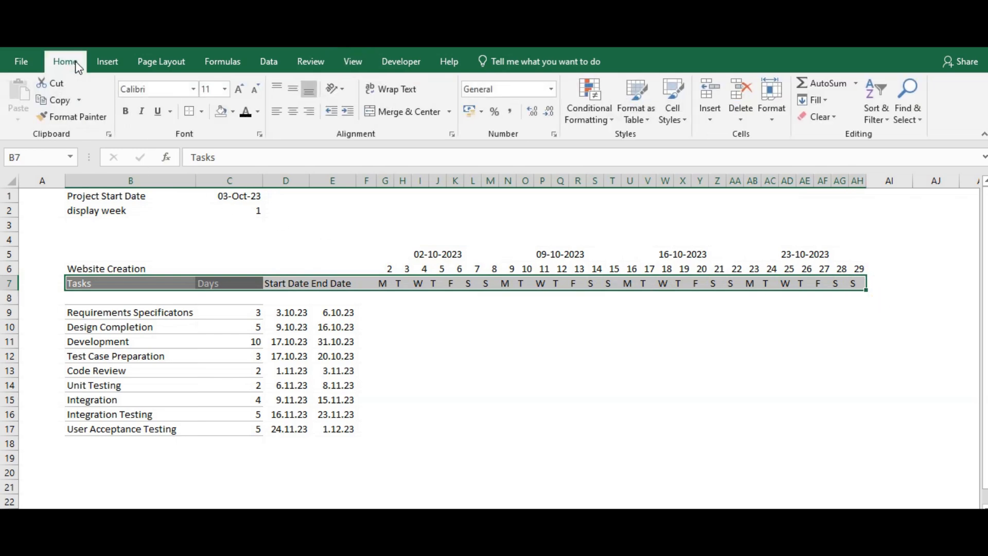
left_click(232, 111)
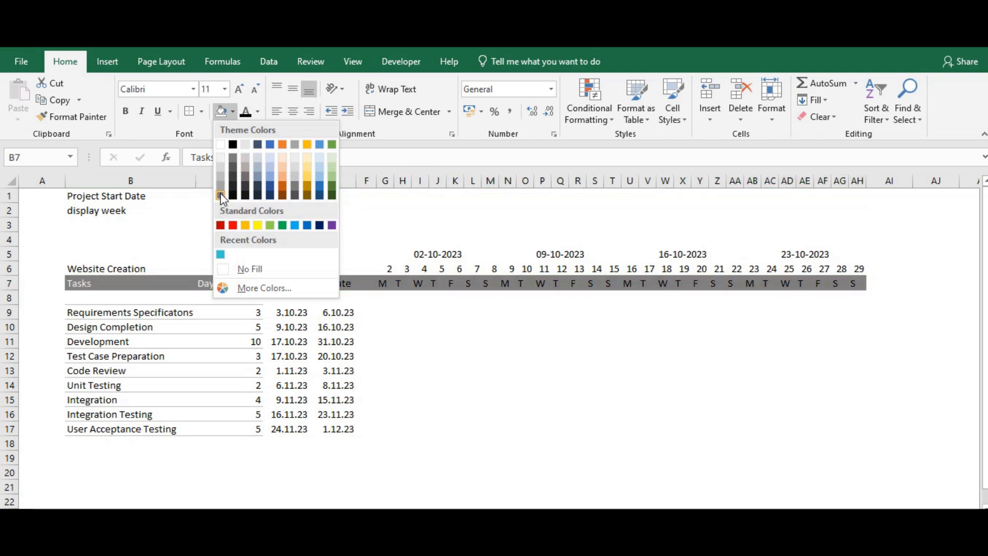
left_click(221, 196)
left_click(257, 112)
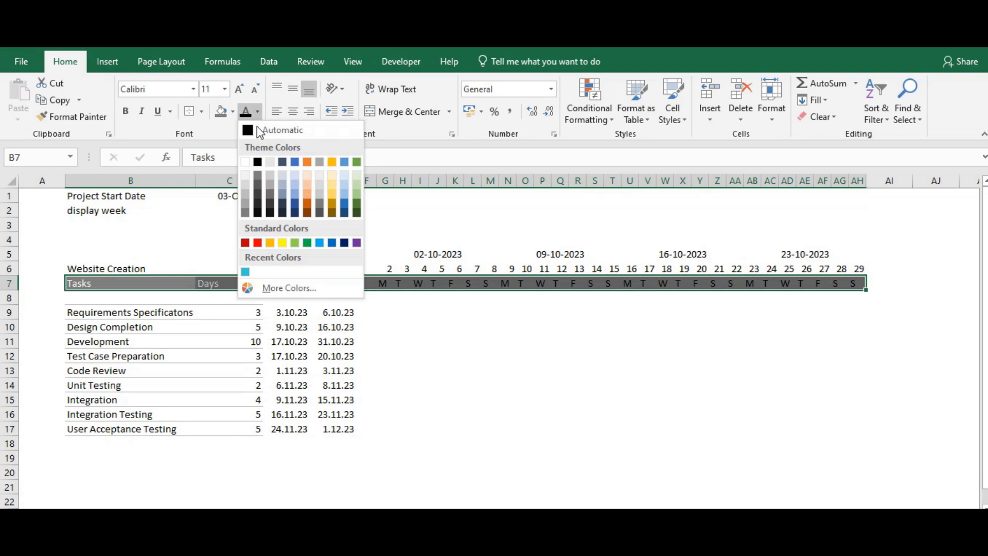
left_click(246, 164)
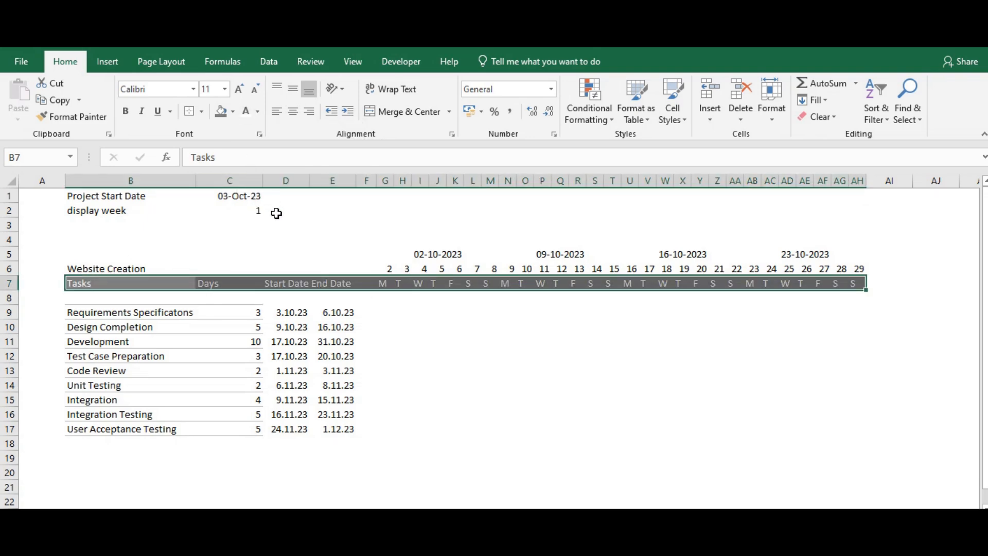
Step: Add horizontal borders above, between and below the rows of B8:AH17, and choose grey as the border line colour
left_click(120, 304)
left_click_drag(154, 300, 856, 426)
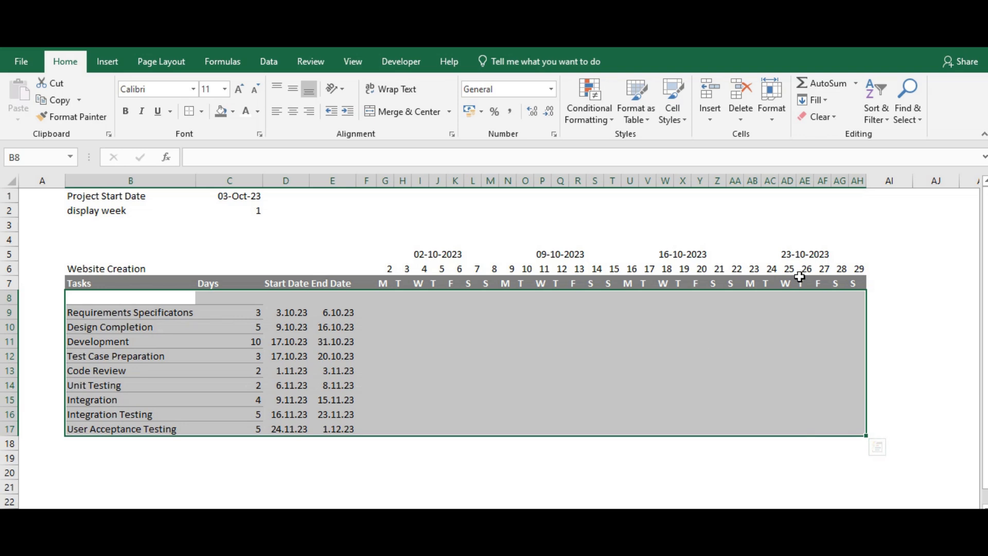
left_click(773, 111)
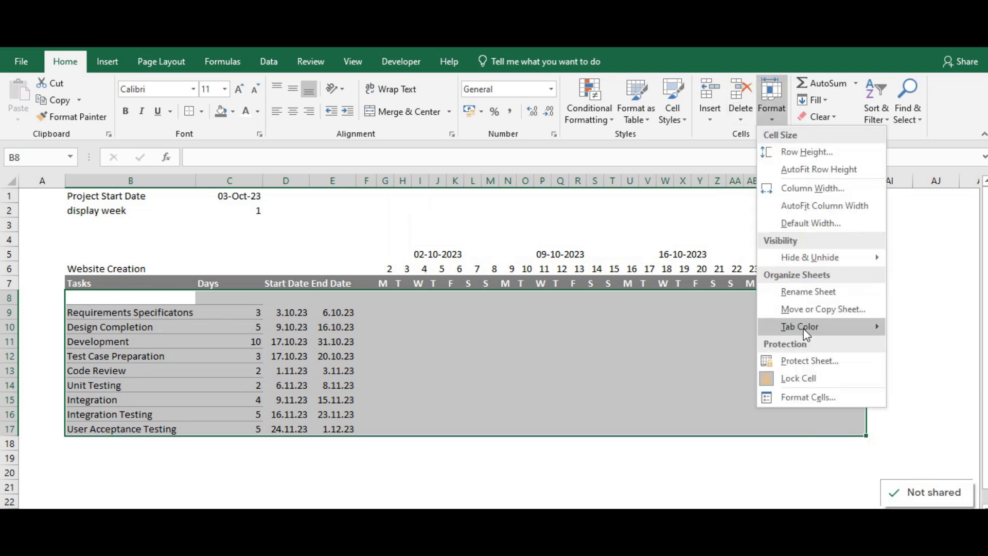
left_click(804, 398)
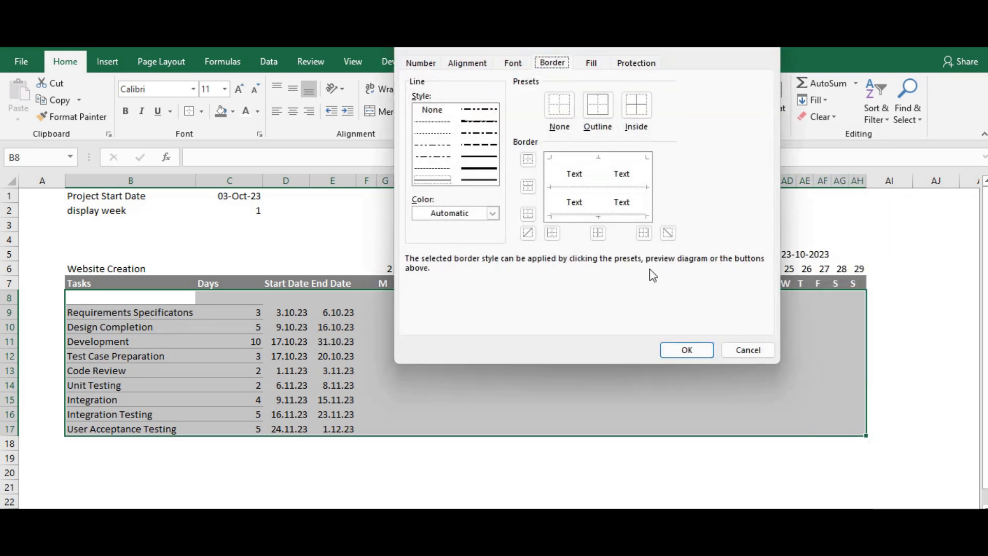
left_click(569, 217)
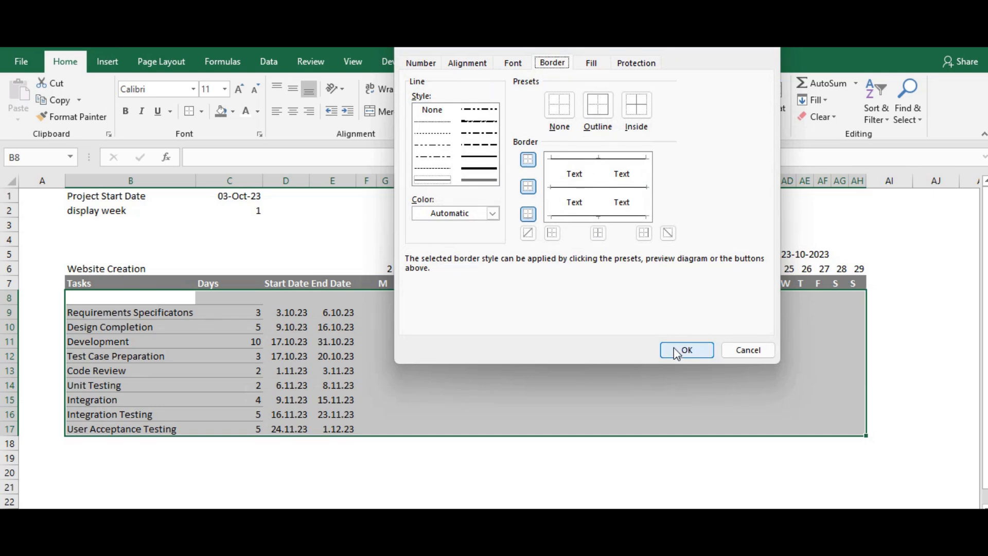
left_click(493, 213)
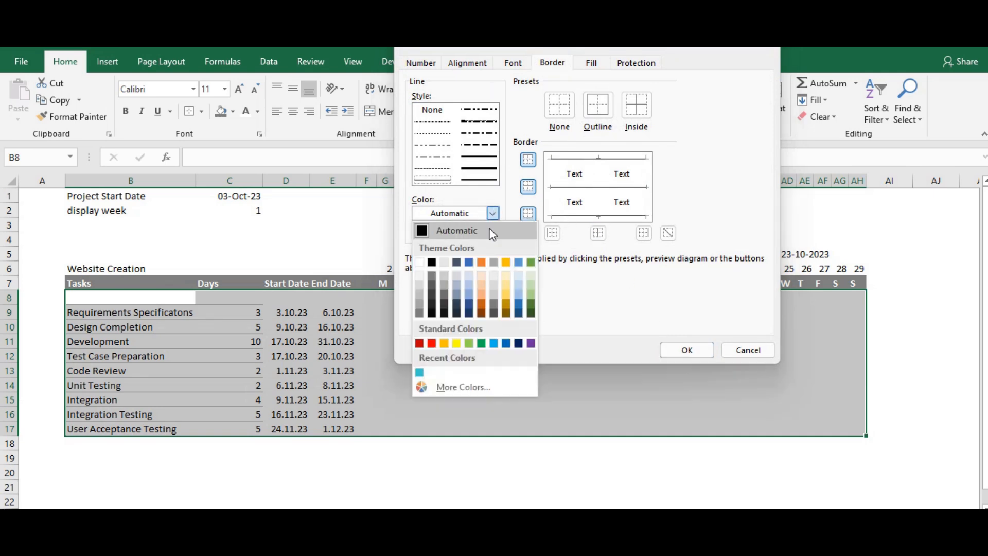
left_click(423, 292)
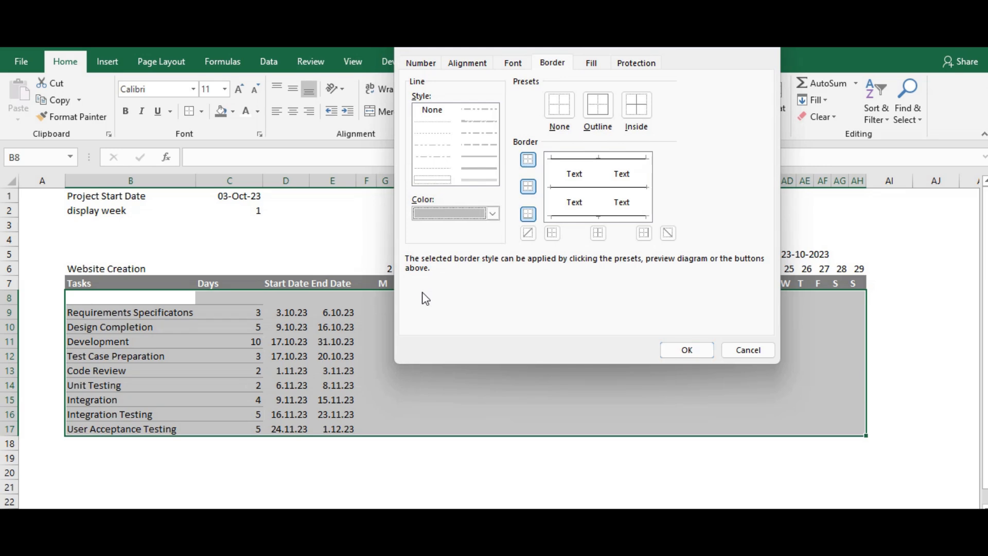
left_click(687, 350)
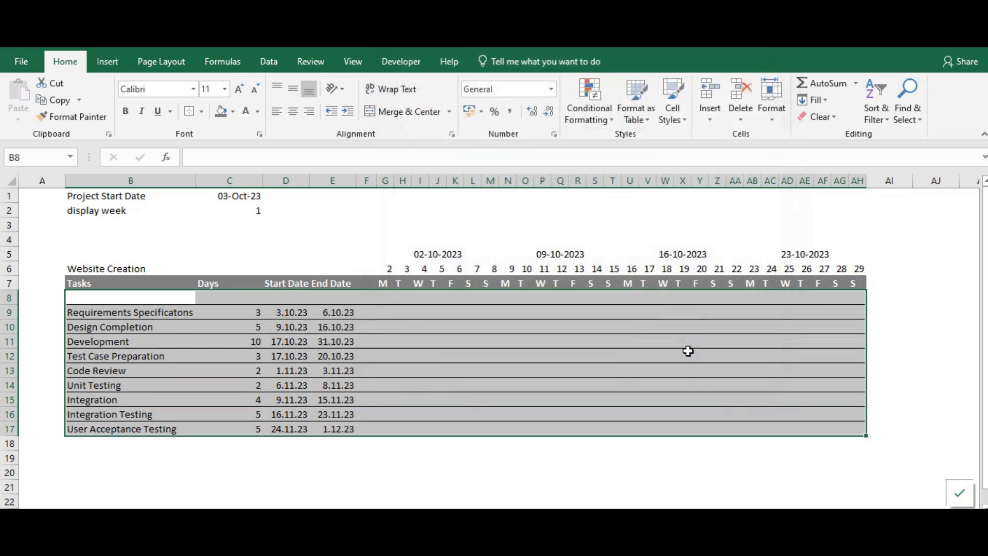
left_click(781, 437)
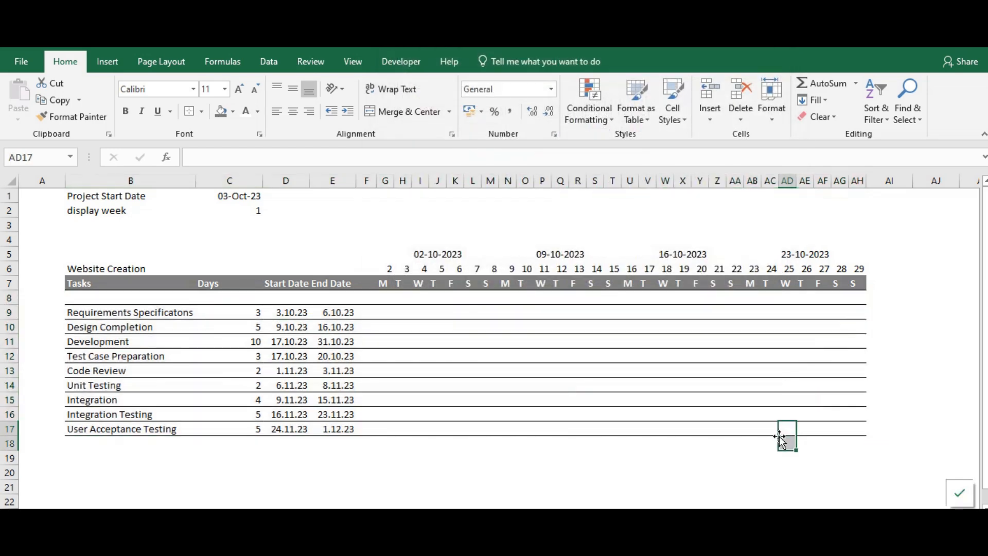
Step: Add borders to the first week's header cells G5:M6 and copy that formatting to the other three weeks through AH6
left_click_drag(387, 249, 408, 265)
left_click(72, 116)
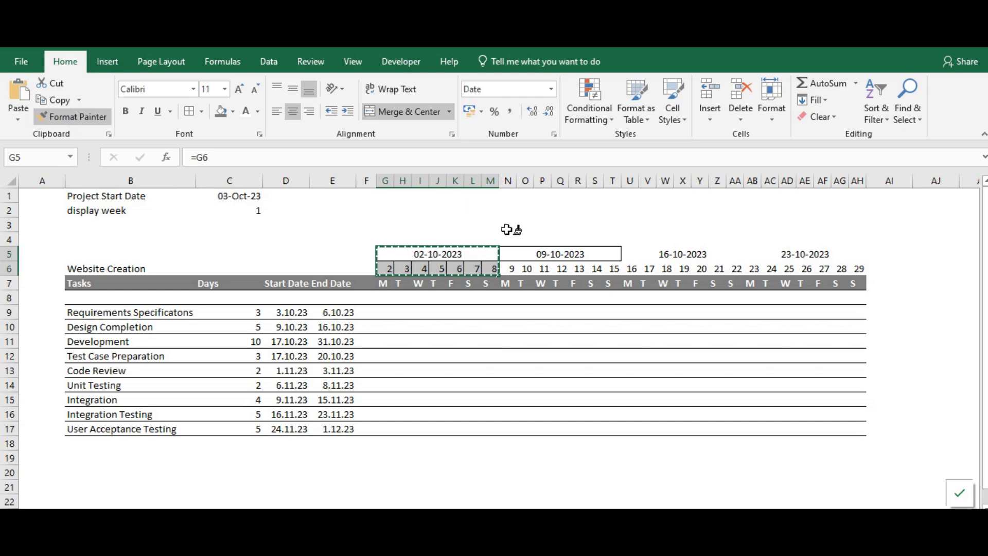
left_click_drag(533, 249, 854, 267)
left_click(849, 435)
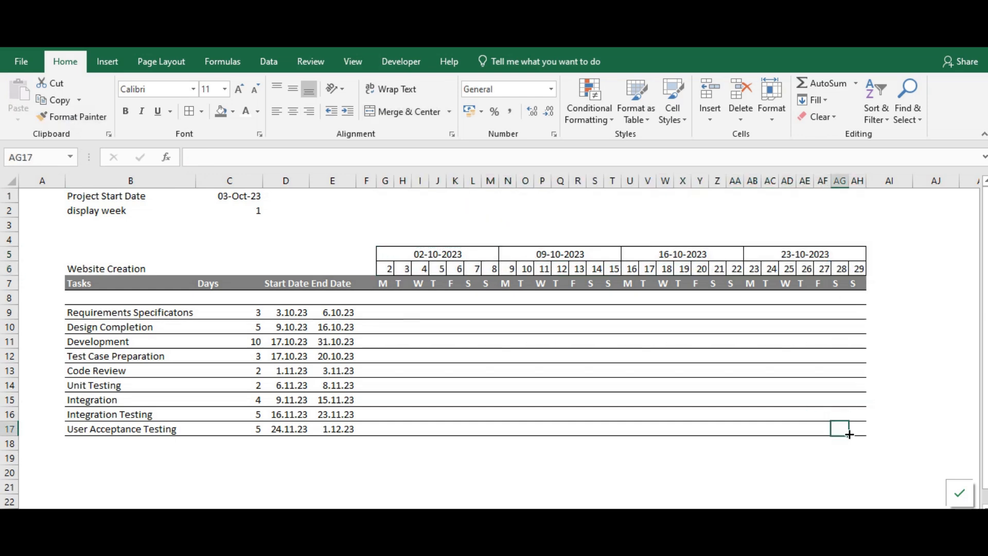
left_click(889, 438)
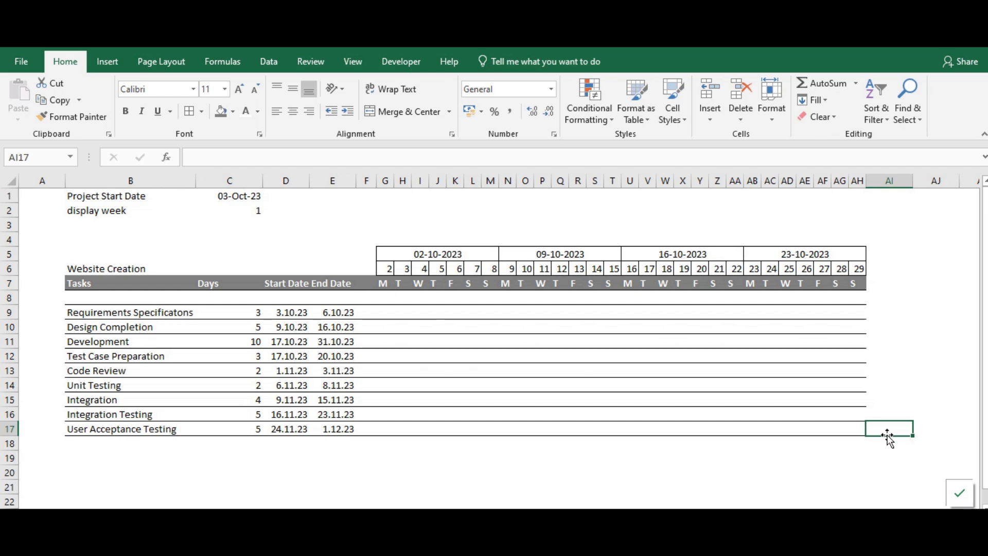
Step: Start an AND formula in G8 with the condition G$6>=$D8, comparing the timeline date with the task's start date
left_click(186, 254)
left_click(383, 315)
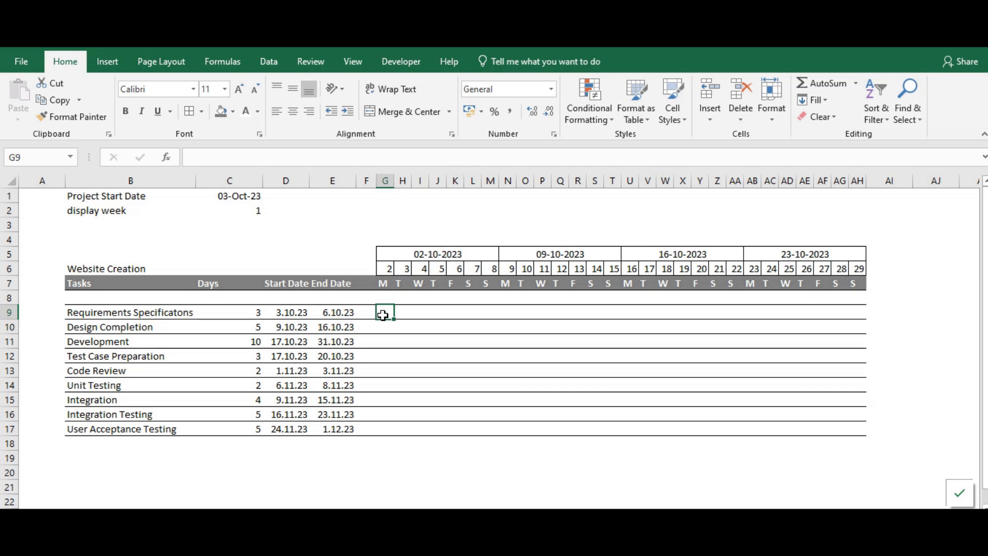
left_click(384, 298)
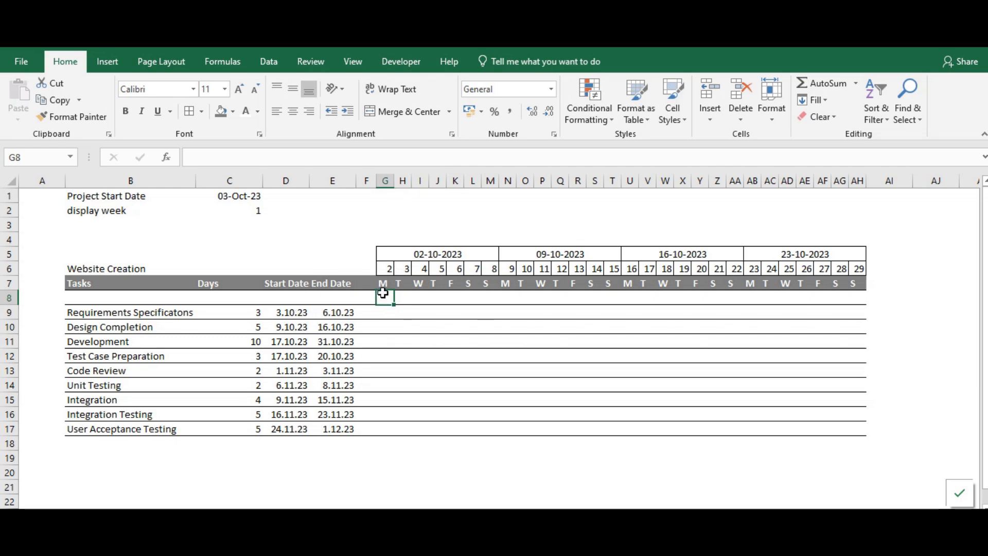
type("=AND")
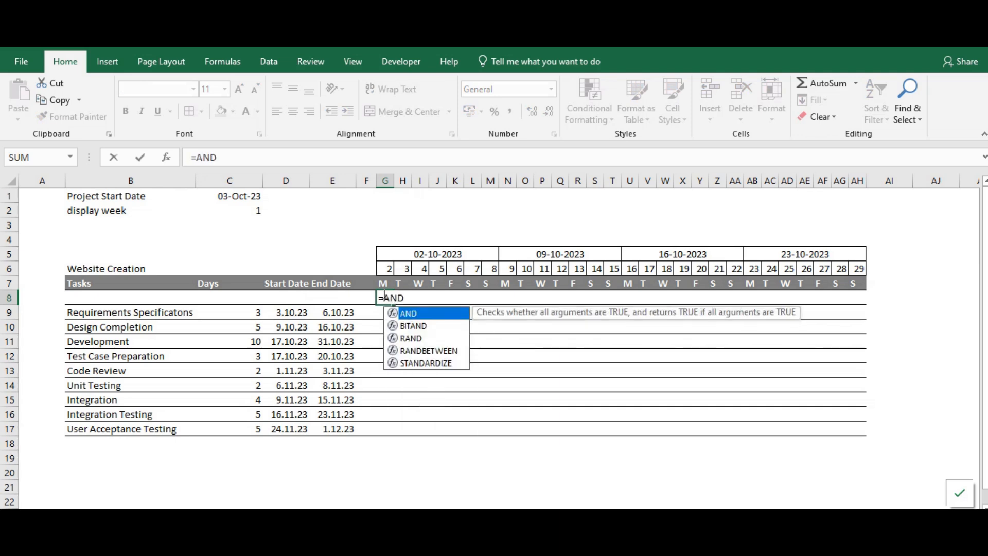
type("(")
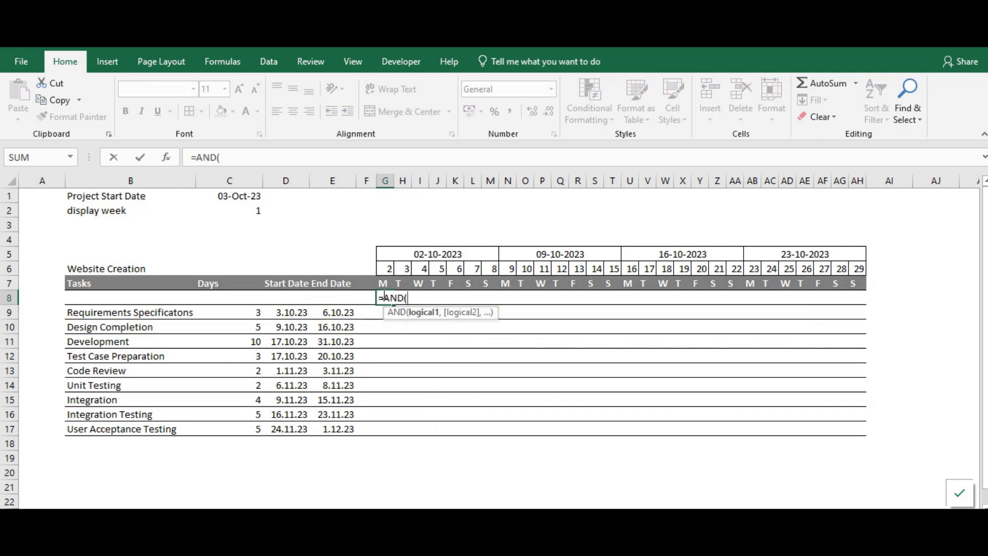
left_click(388, 266)
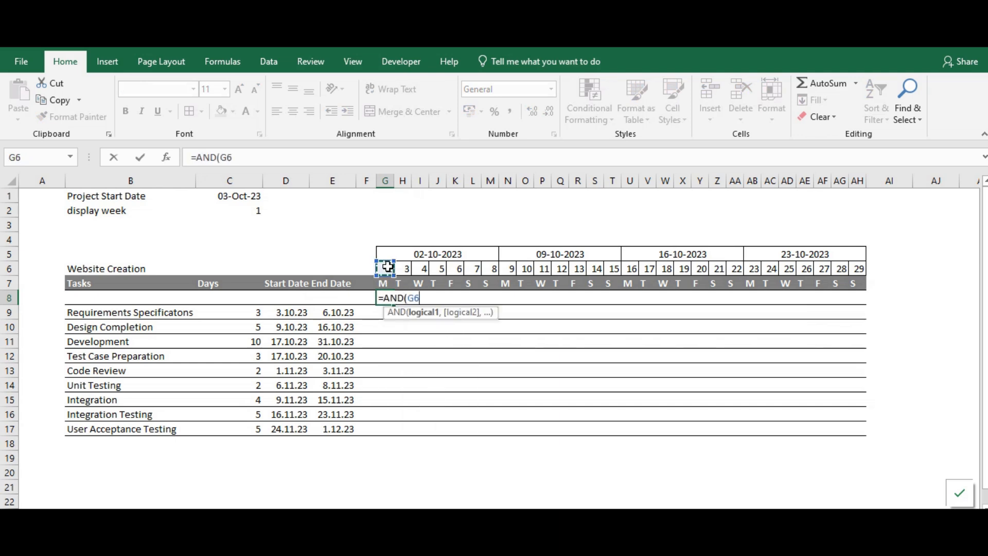
left_click(415, 298)
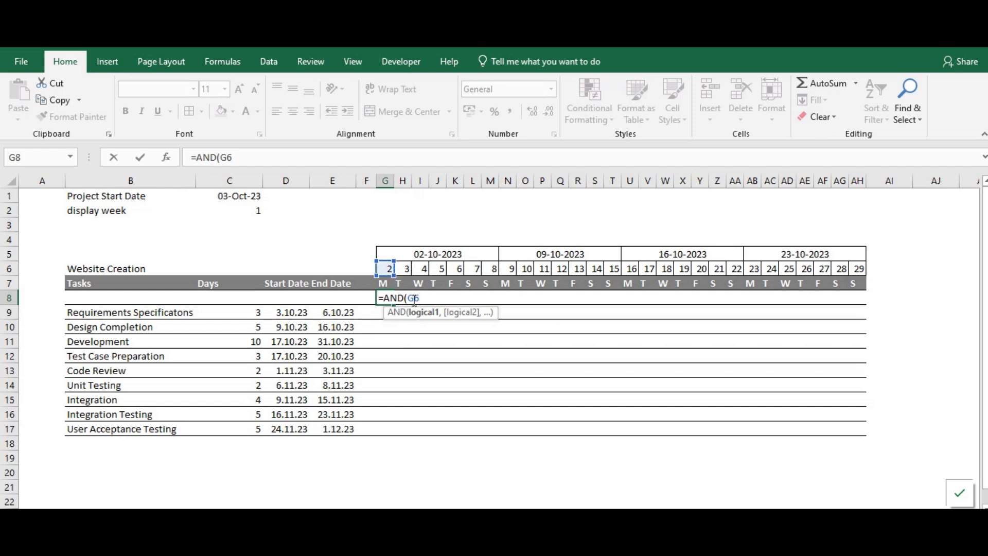
type("$6<")
key("BackSpace")
type(">=")
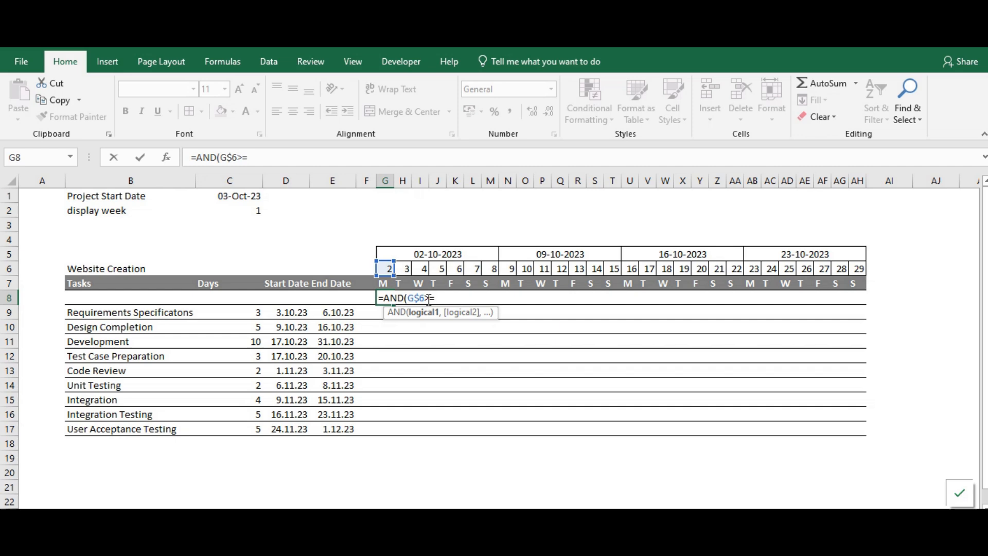
left_click(287, 296)
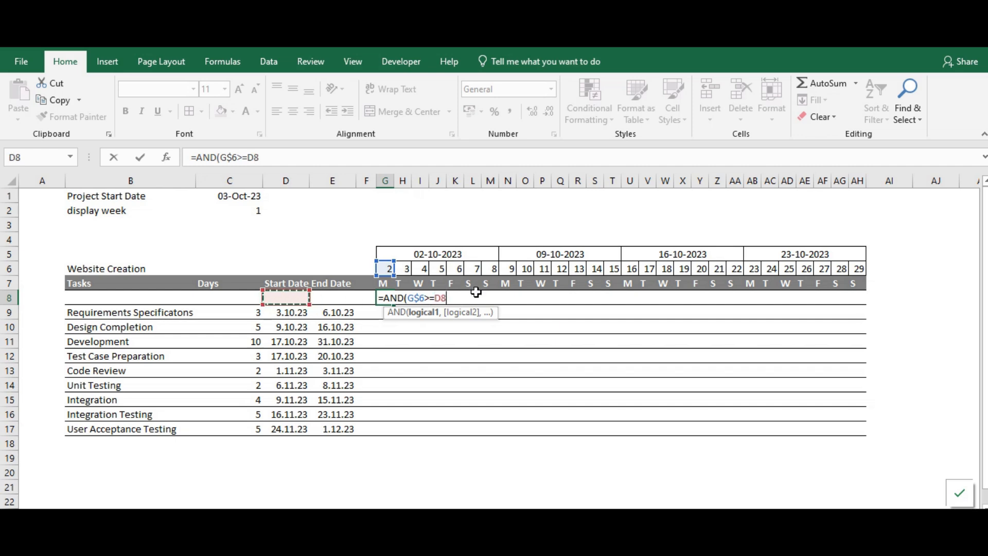
left_click(434, 299)
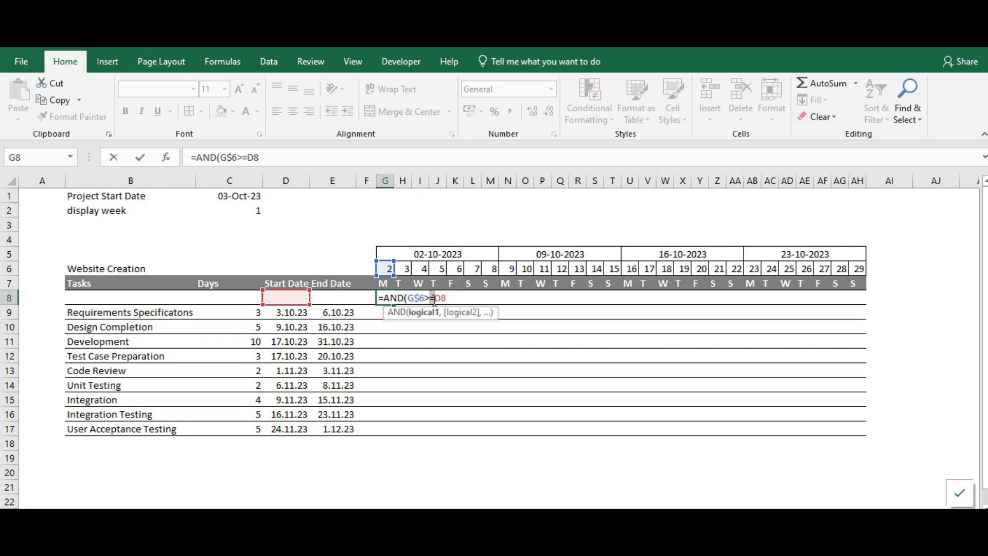
type("$")
left_click(452, 299)
type(")")
type(",")
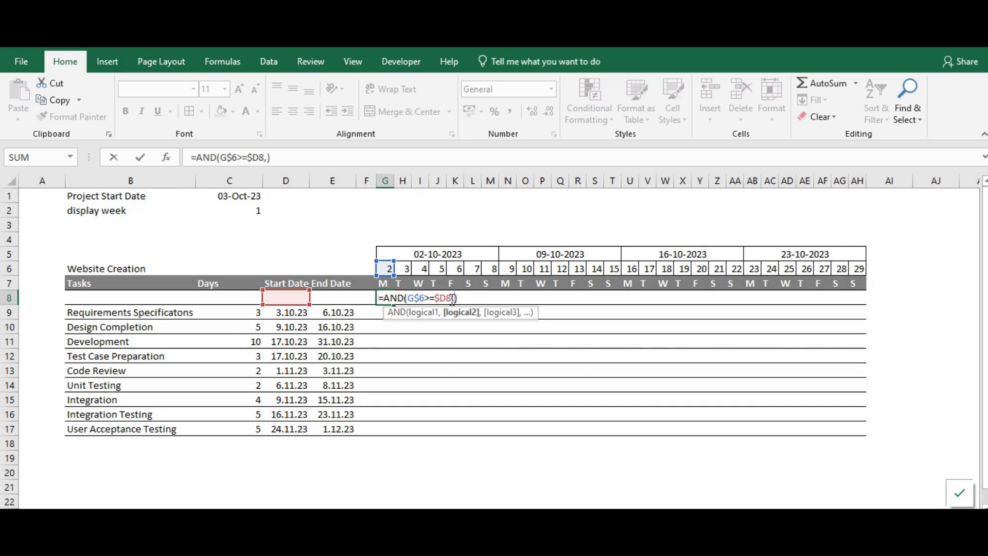
Step: Complete the G8 formula with the end date condition as =AND(G$6>=$D8,G$6<=$E8)
left_click(386, 268)
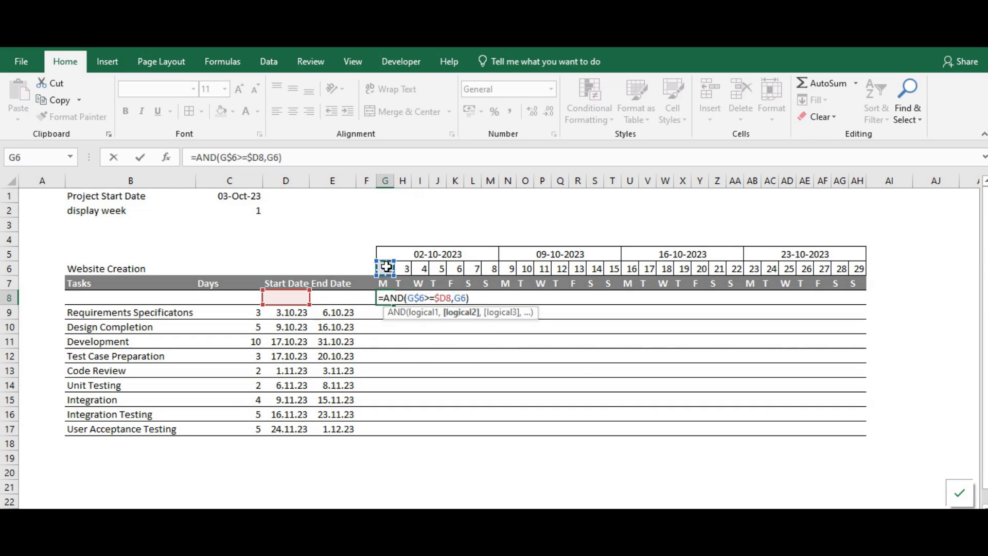
type("<=")
left_click(334, 297)
left_click(463, 297)
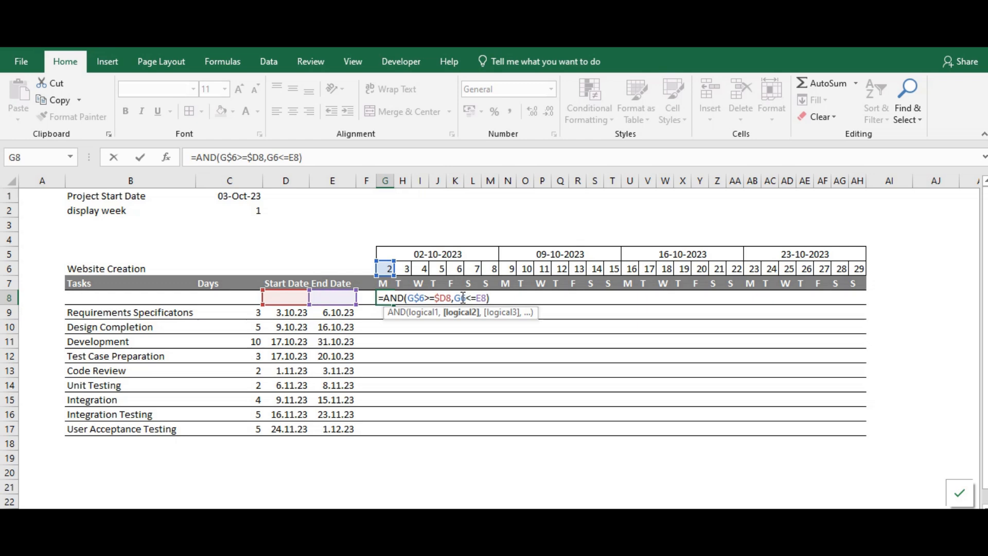
type("$")
left_click(483, 298)
type("$")
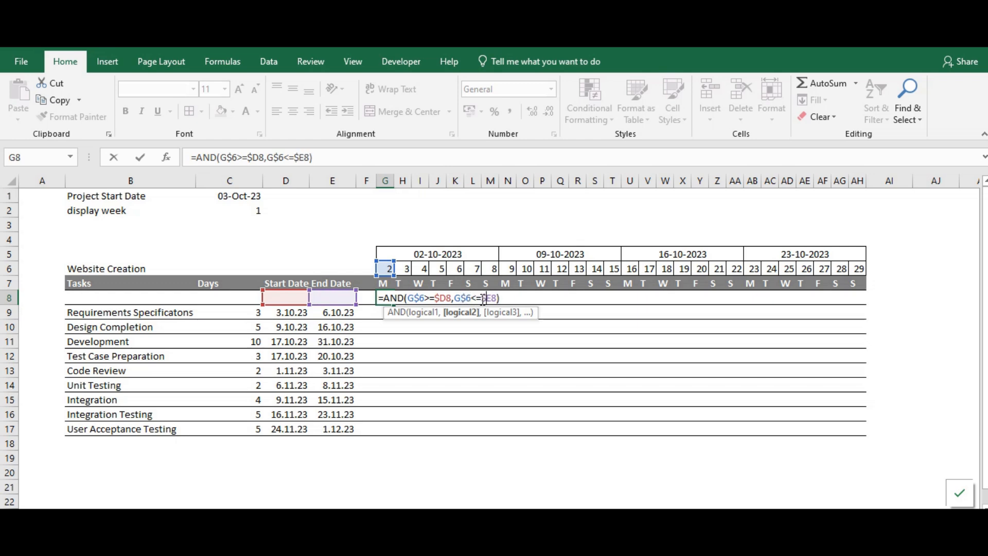
key("Return")
Step: Copy the AND formula's text from cell G8
left_click(386, 299)
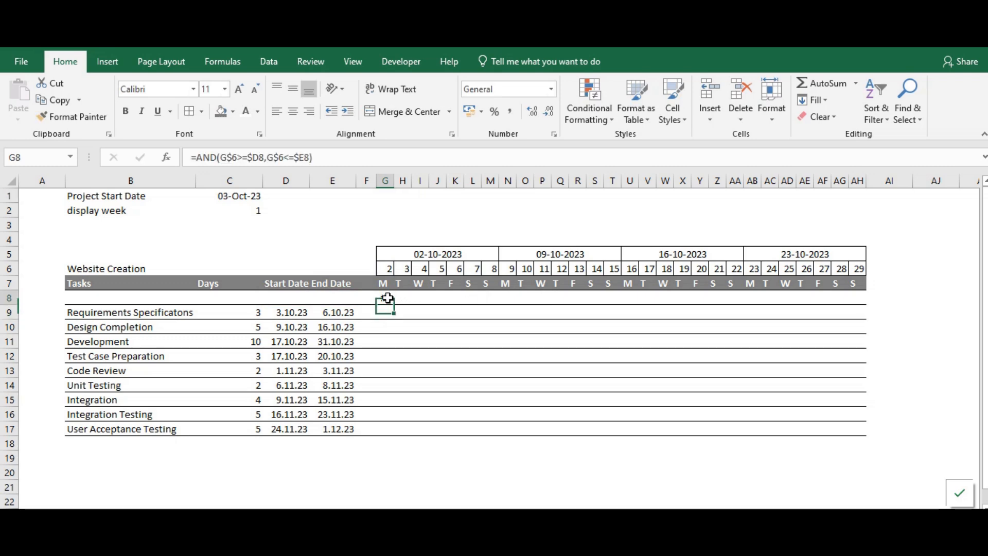
left_click_drag(315, 157, 199, 154)
key("ctrl+c")
key("Return")
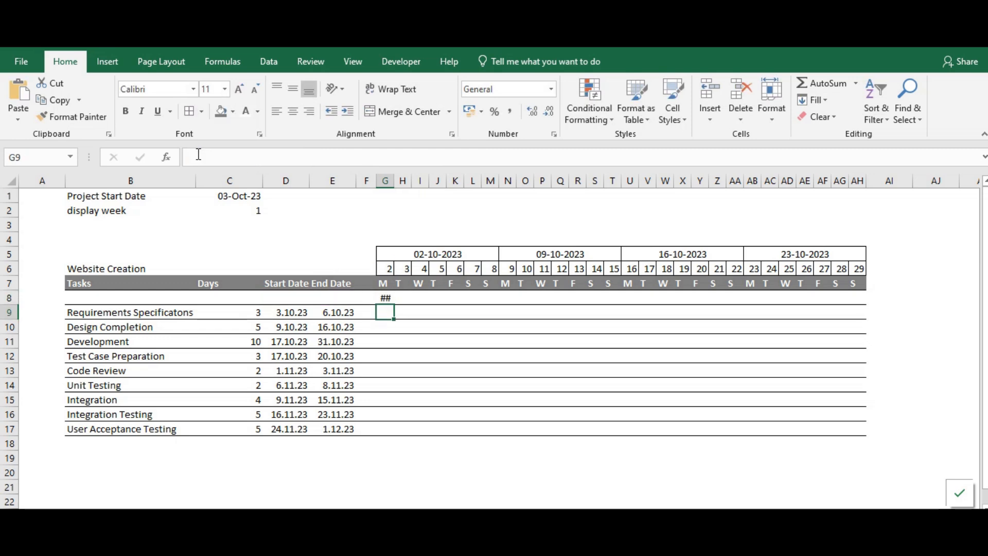
Step: Create a formula-based conditional formatting rule for G8:AH17 using the copied formula =AND(G$6>=$D8,G$6<=$E8)
left_click_drag(385, 298, 855, 430)
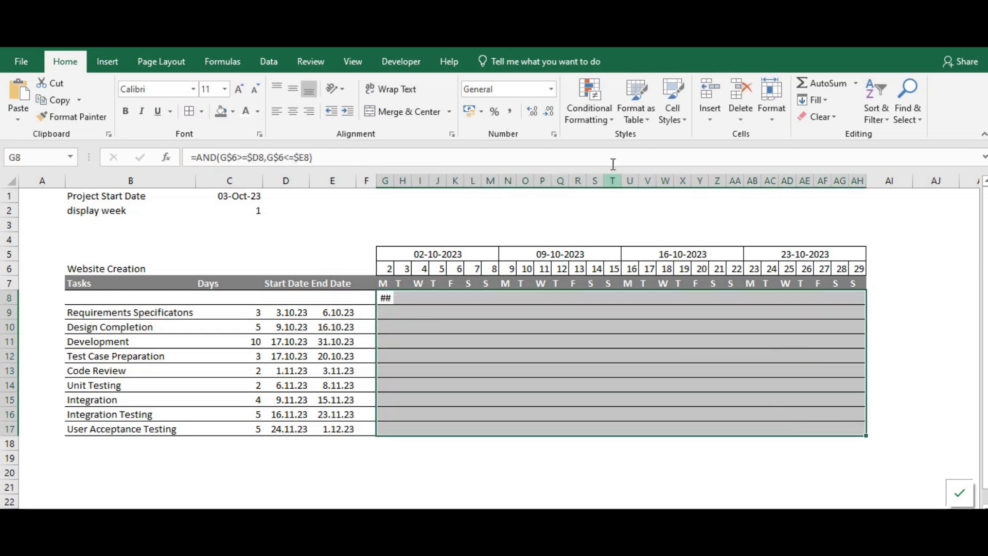
left_click(588, 114)
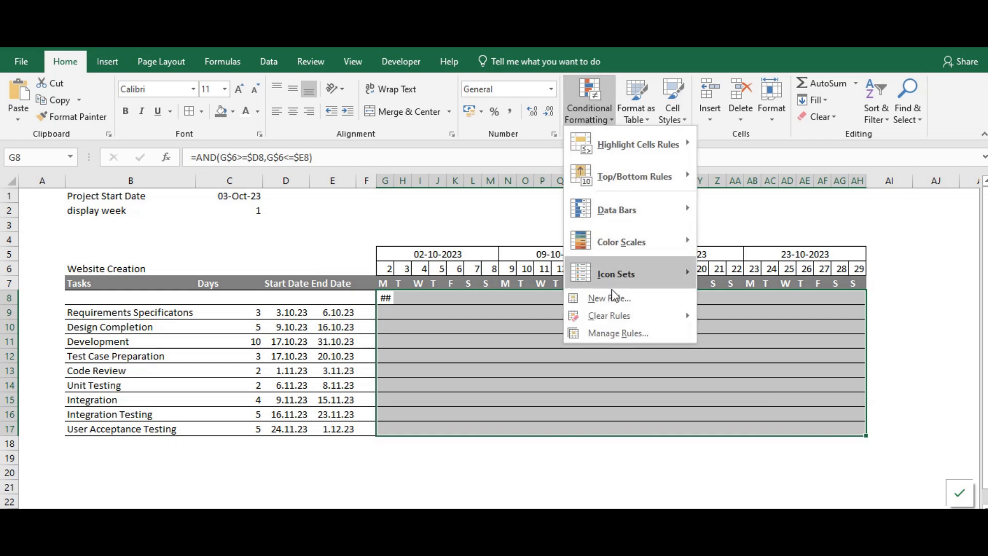
left_click(600, 300)
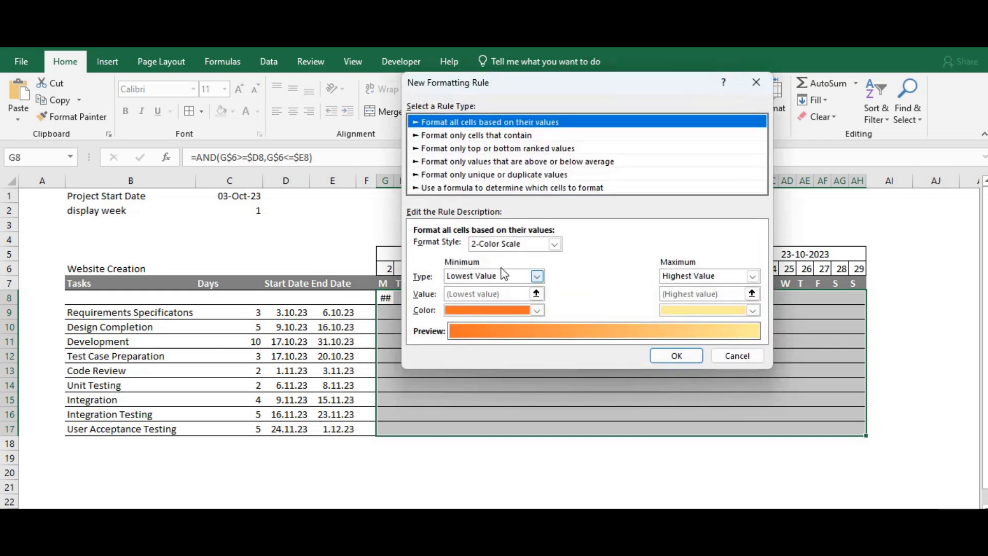
left_click(456, 188)
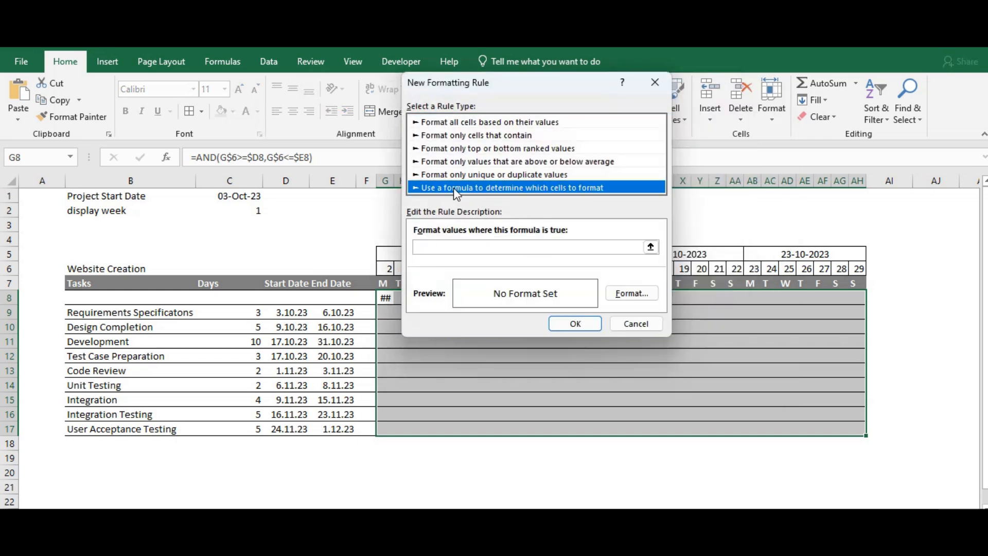
left_click(487, 247)
key("ctrl+v")
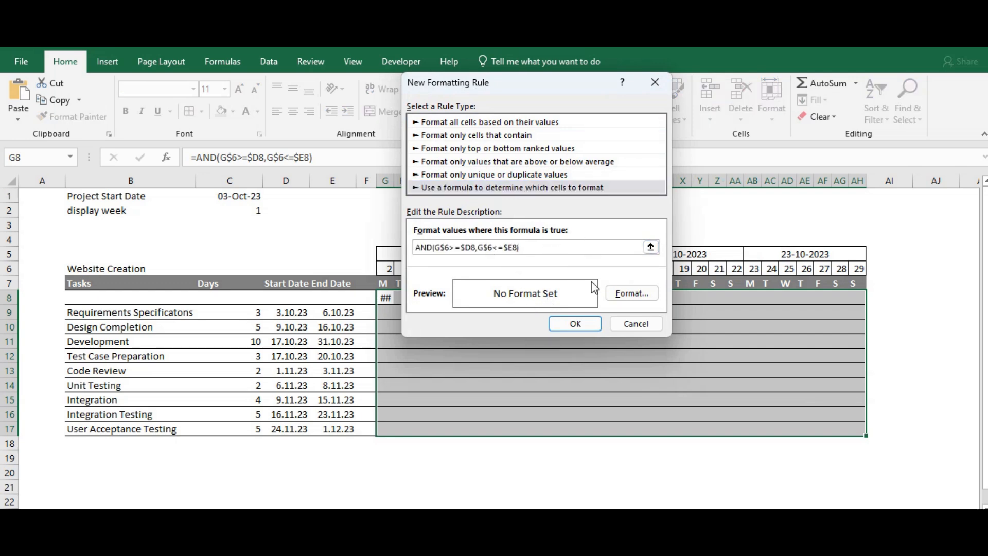
Step: Give the rule a dark green fill, apply it to the timeline, and delete the helper formula from G8
left_click(637, 300)
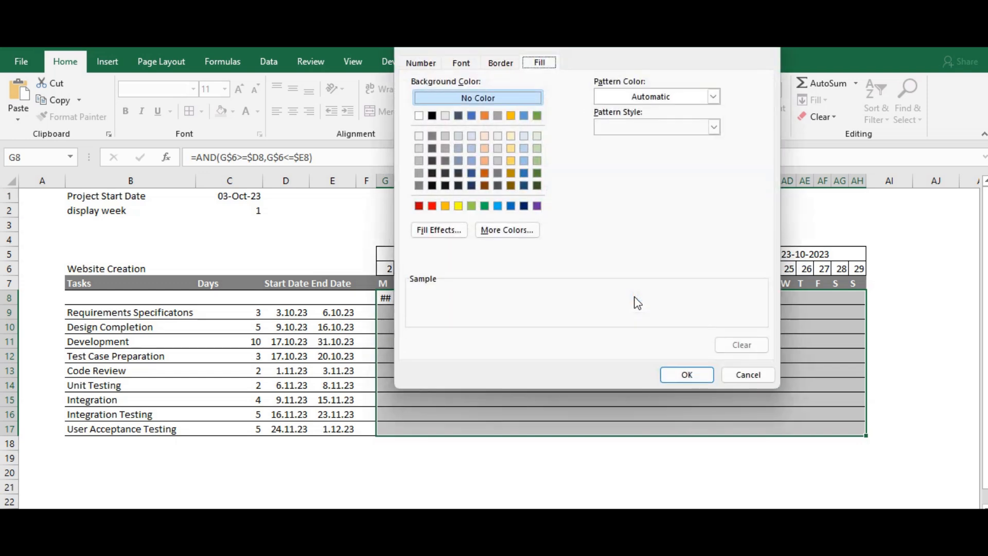
left_click(537, 173)
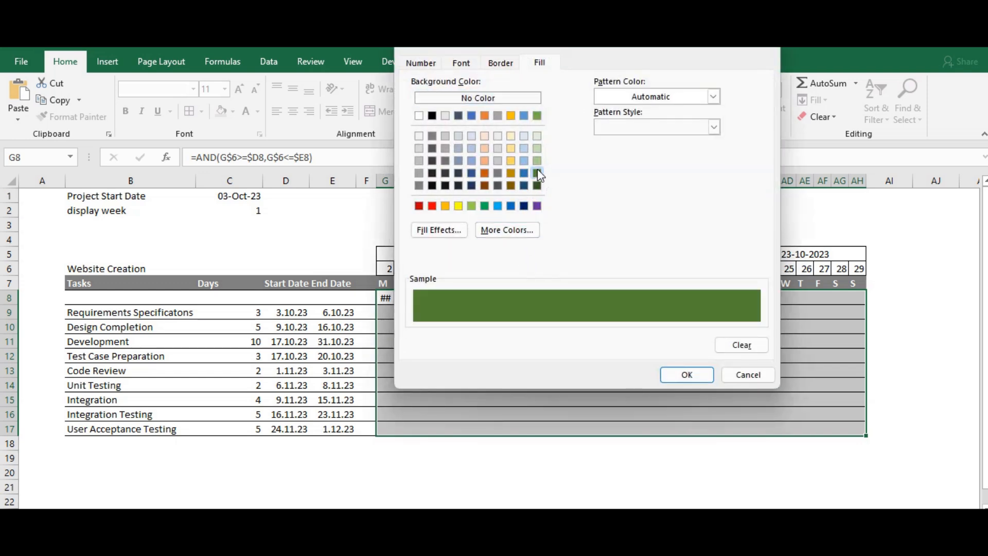
left_click(687, 373)
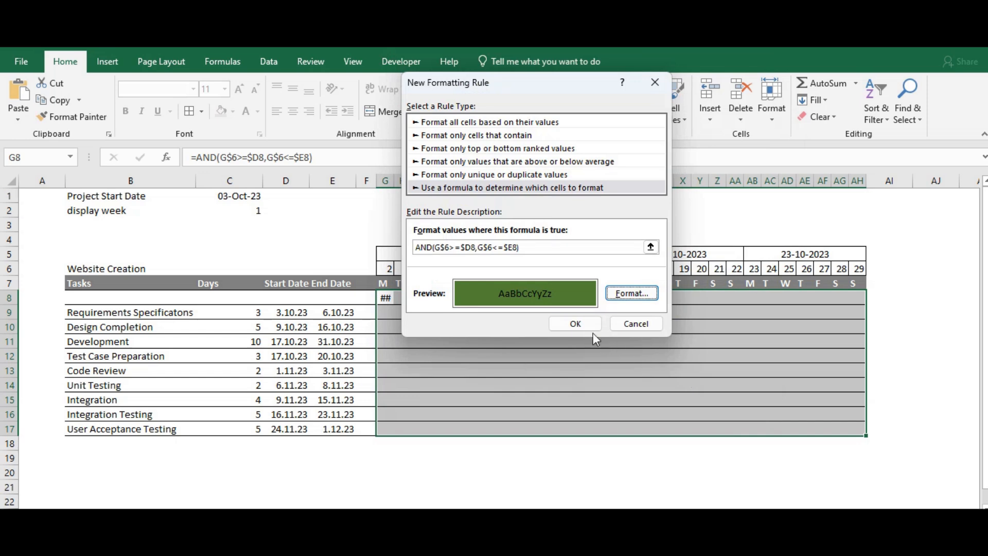
left_click(578, 325)
left_click(471, 383)
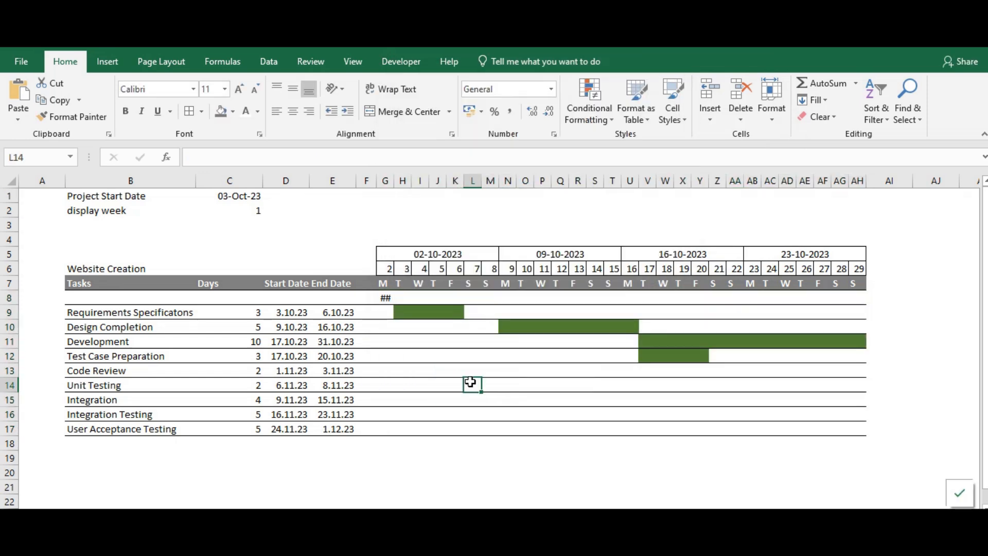
left_click(384, 297)
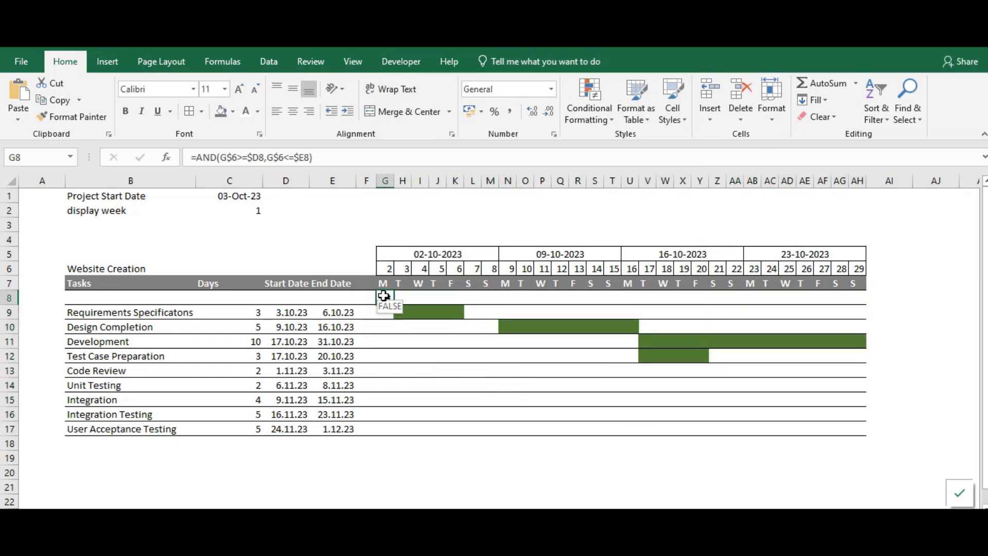
key("Delete")
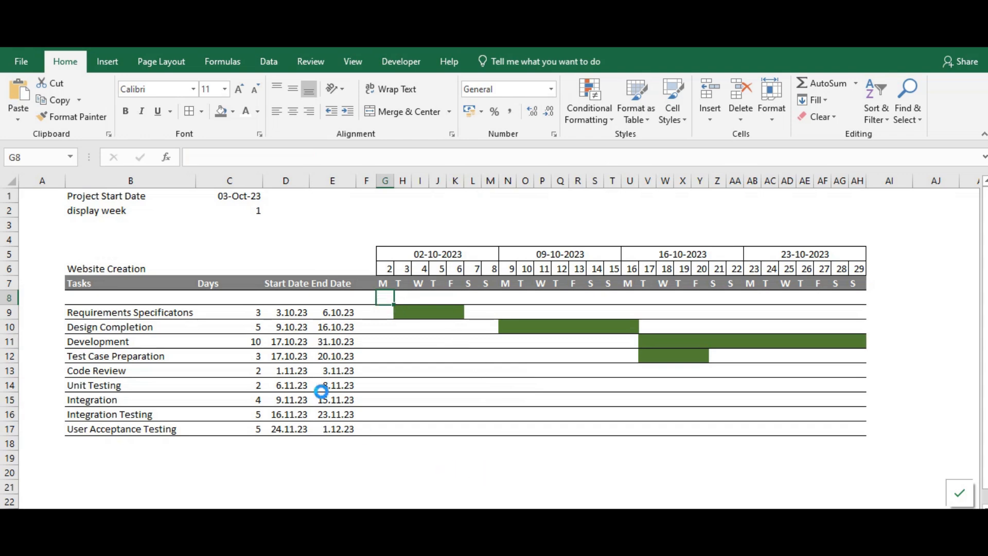
Step: Test the timeline by setting the display week in C2 to 2 and after that to 3
left_click(251, 212)
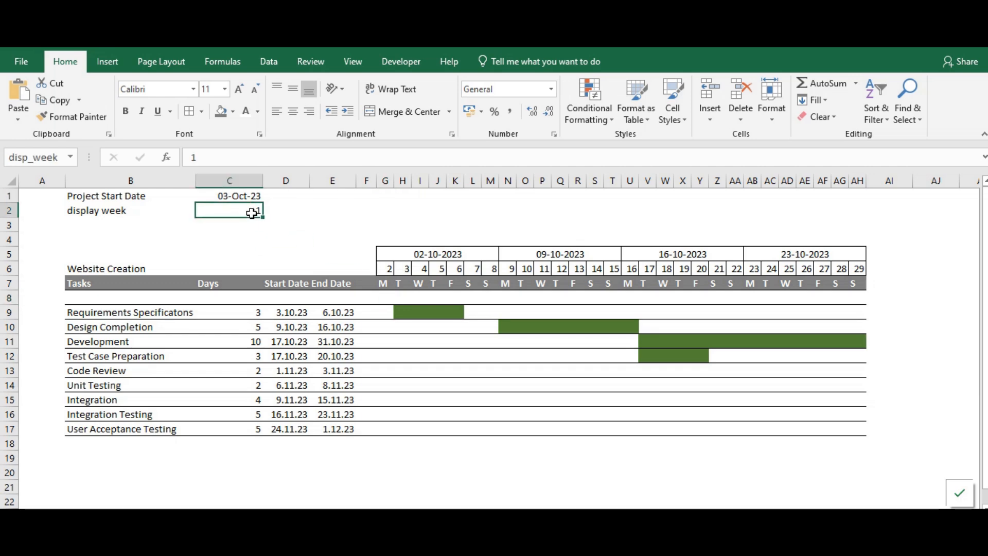
type("2")
key("ctrl+Return")
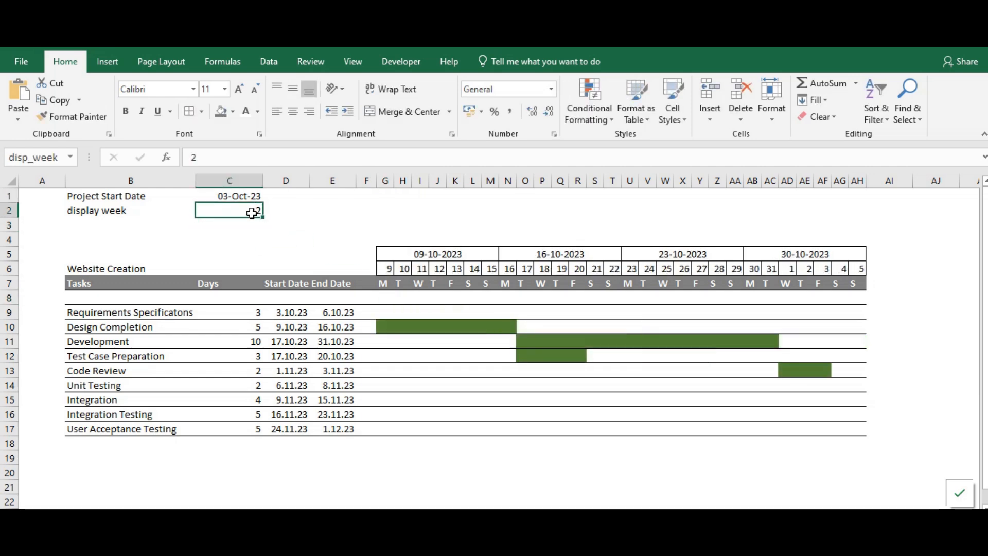
type("3")
key("Return")
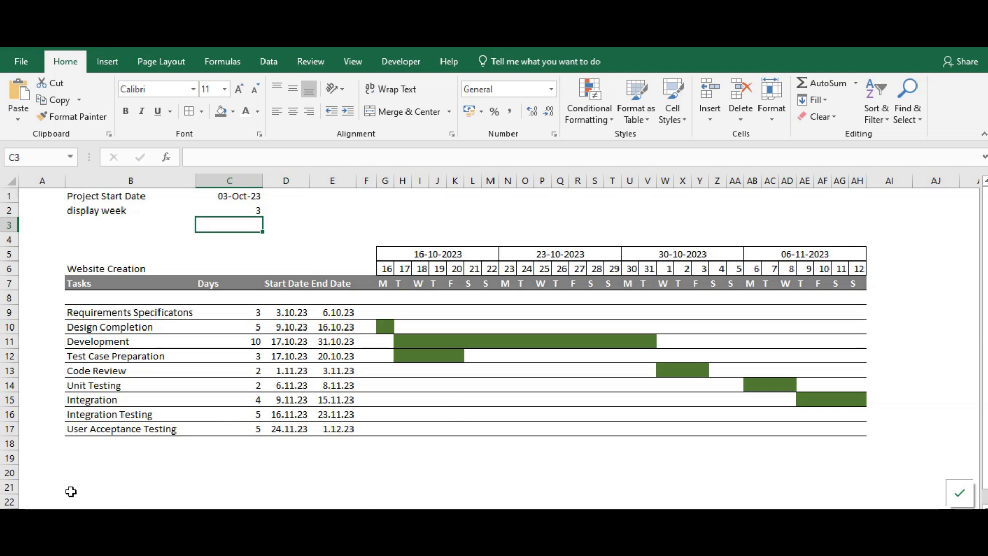
left_click(475, 454)
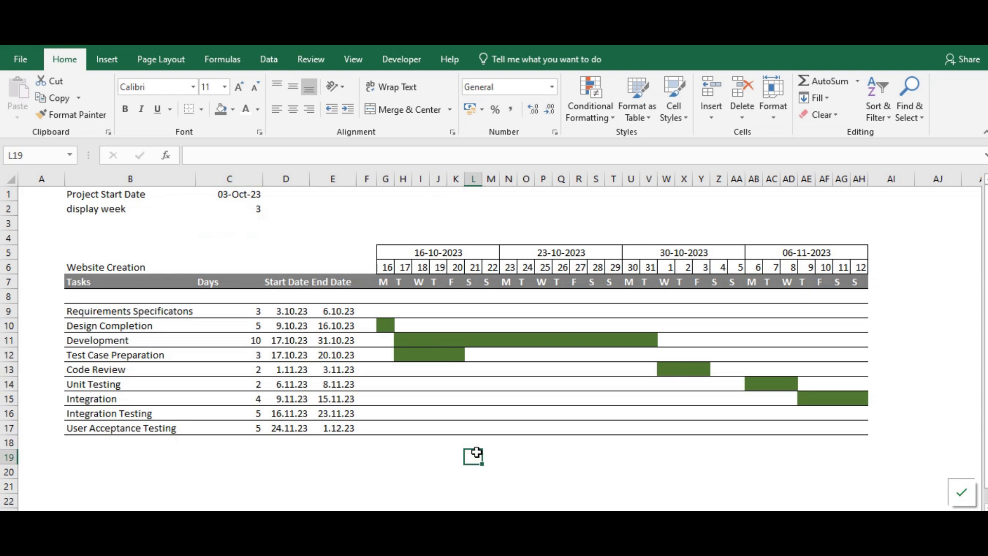
Step: Insert a new column F after the End Date column and enter the header Progress in F7
left_click(366, 178)
right_click(365, 177)
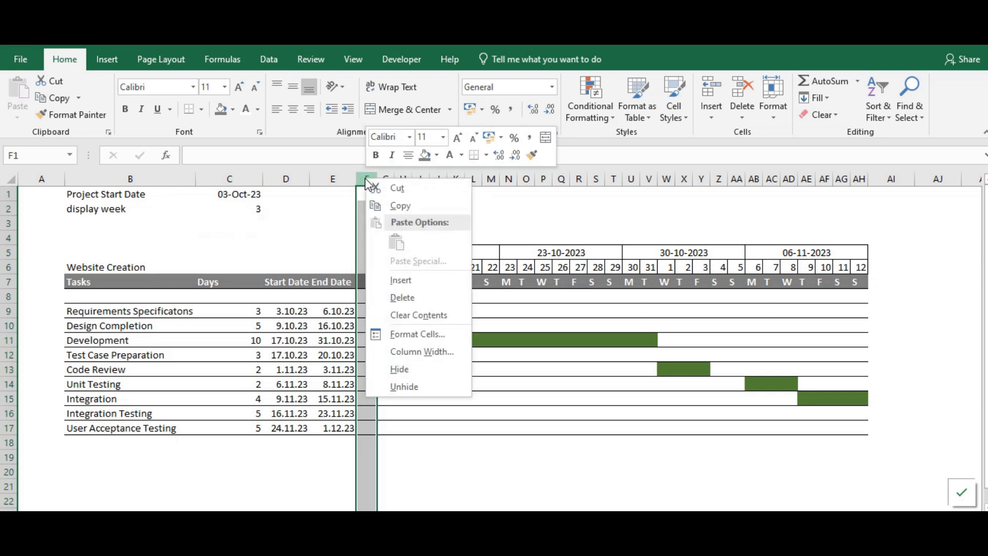
left_click(400, 278)
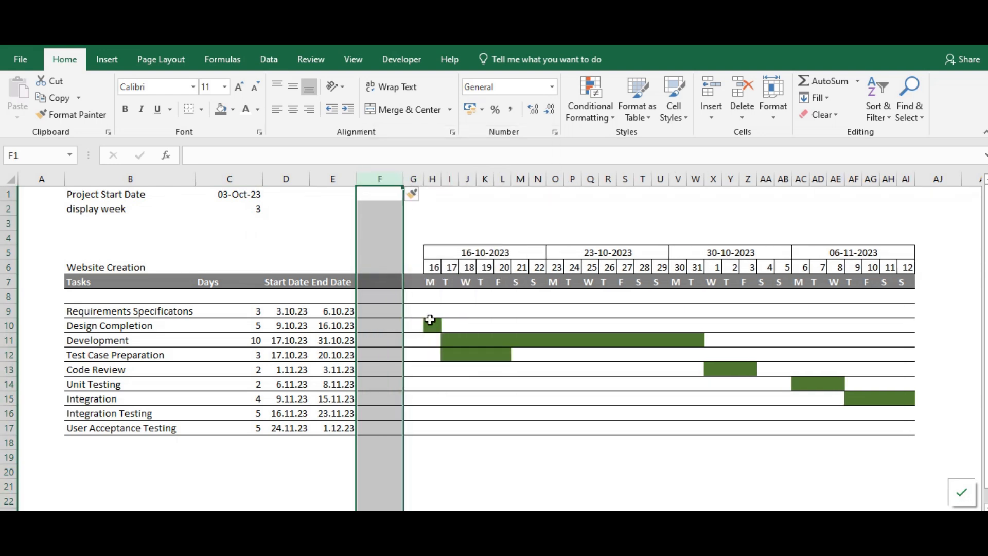
left_click(378, 282)
type("Progress")
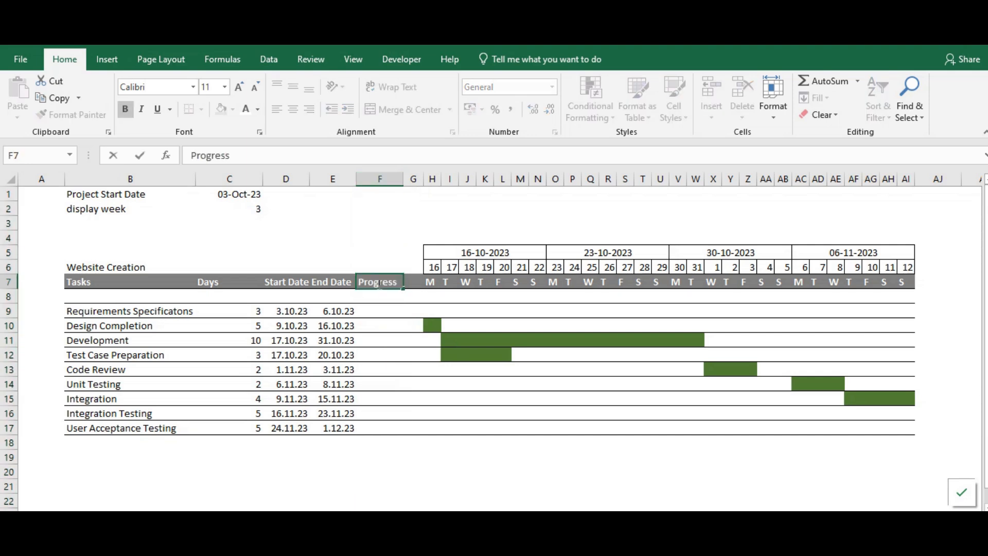
key("Return")
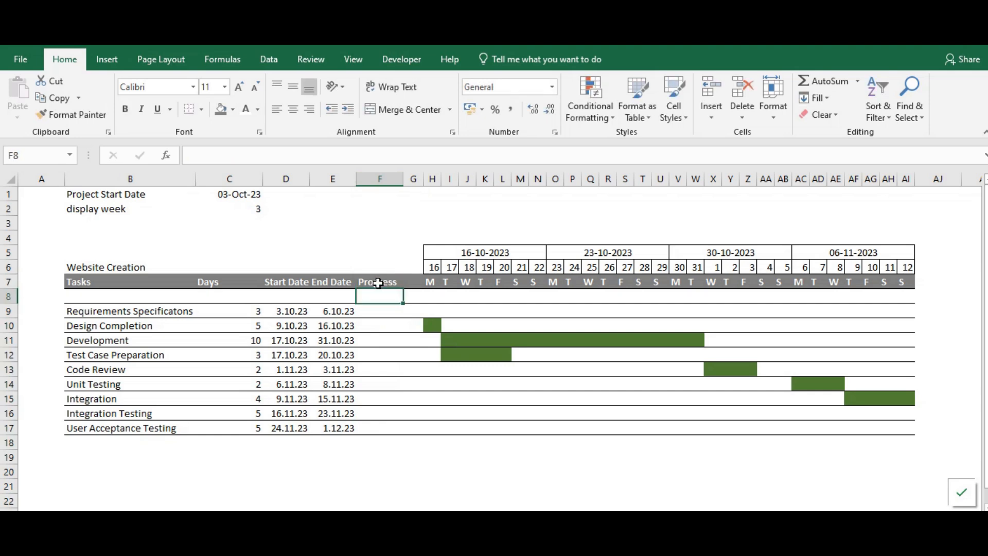
Step: Format F9 as a percentage and enter 100% progress for the Requirements Specifications task
left_click(370, 311)
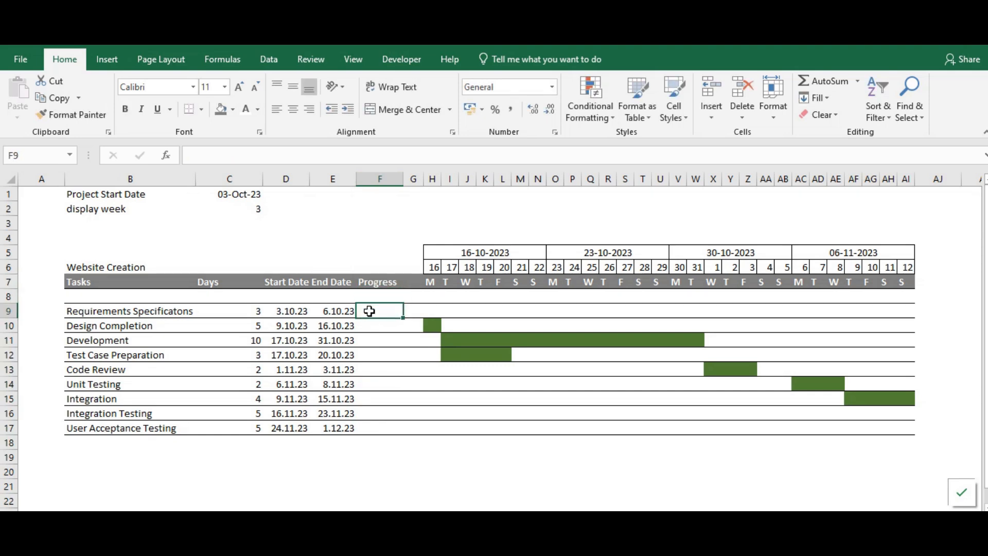
left_click(495, 110)
type("1")
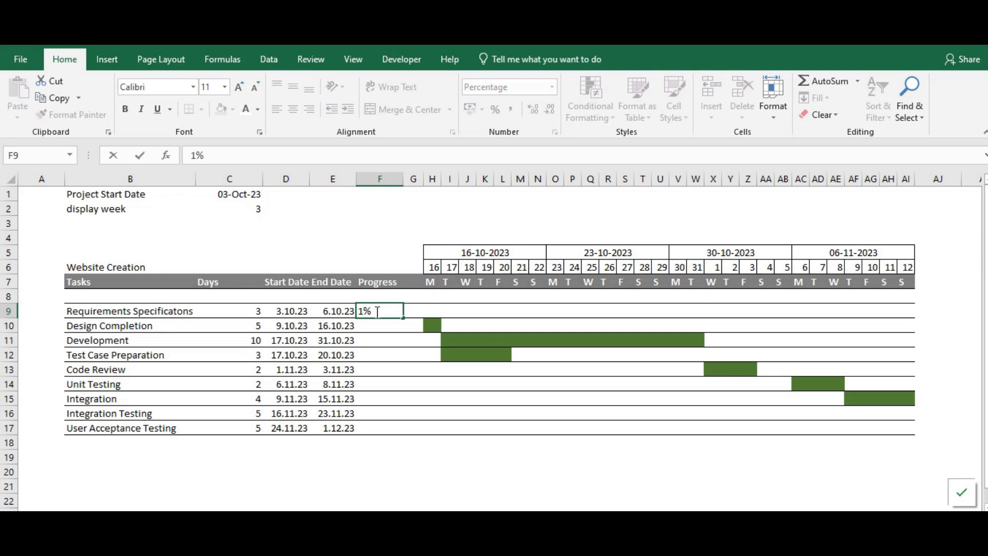
type("00")
key("Return")
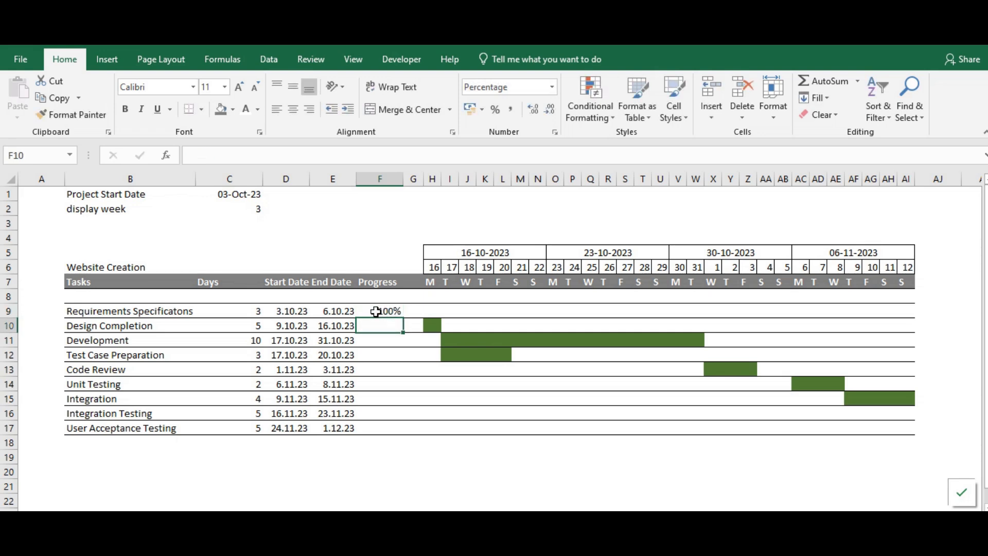
Step: Copy the percentage formatting of F9 to F10:F17 and enter 50% progress for Design Completion in F10
left_click(376, 312)
left_click(66, 114)
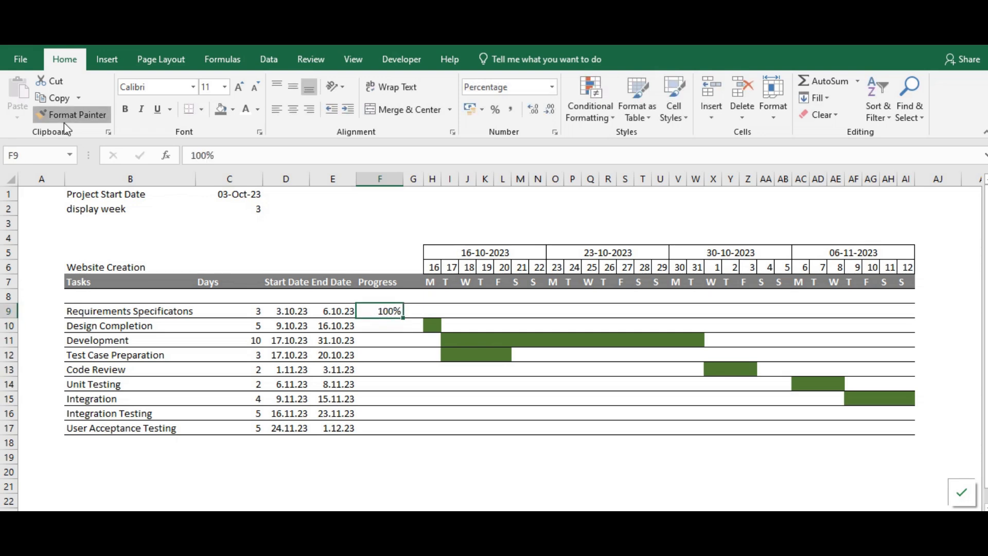
mouse_move(380, 324)
left_mouse_down()
mouse_move(384, 426)
mouse_move(376, 422)
left_mouse_up()
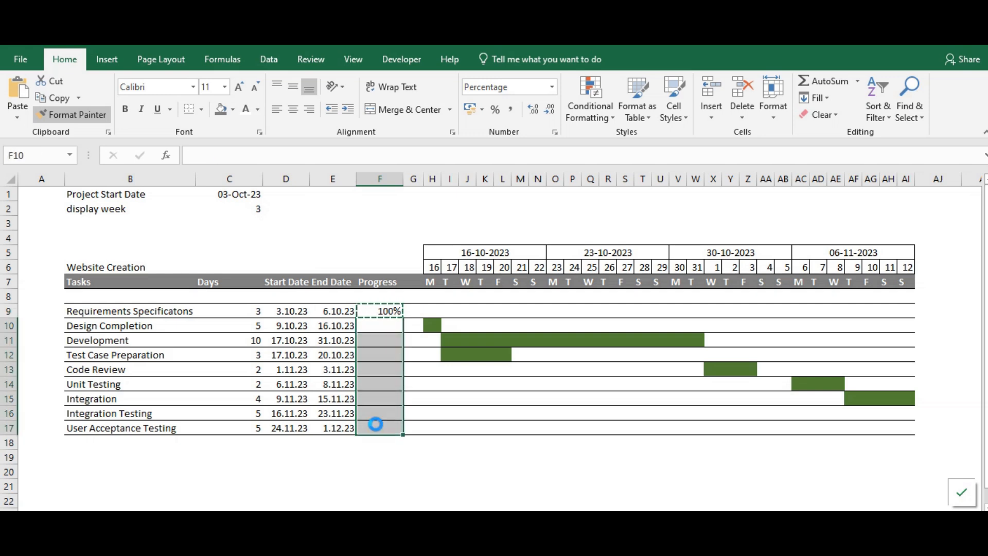
left_click(384, 325)
type("5")
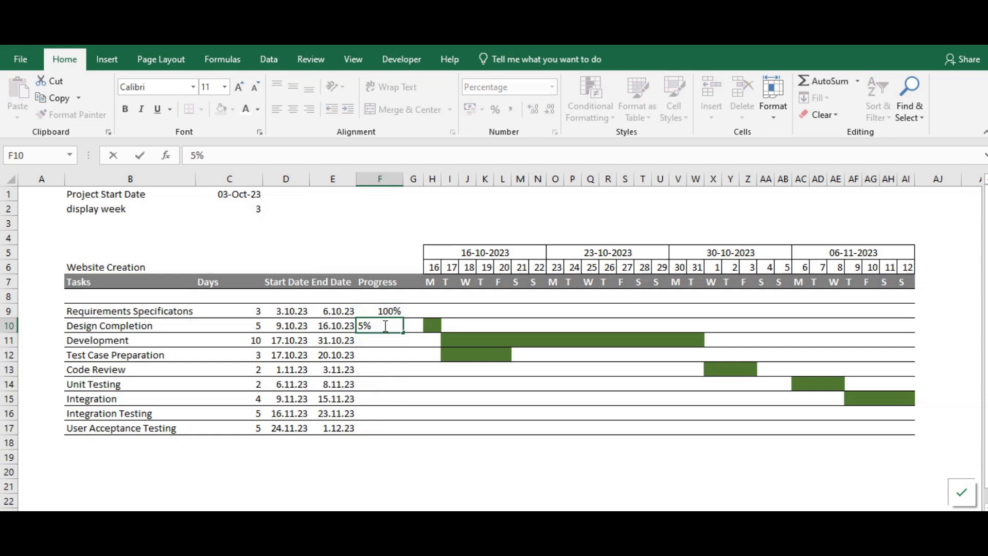
type("0")
key("Return")
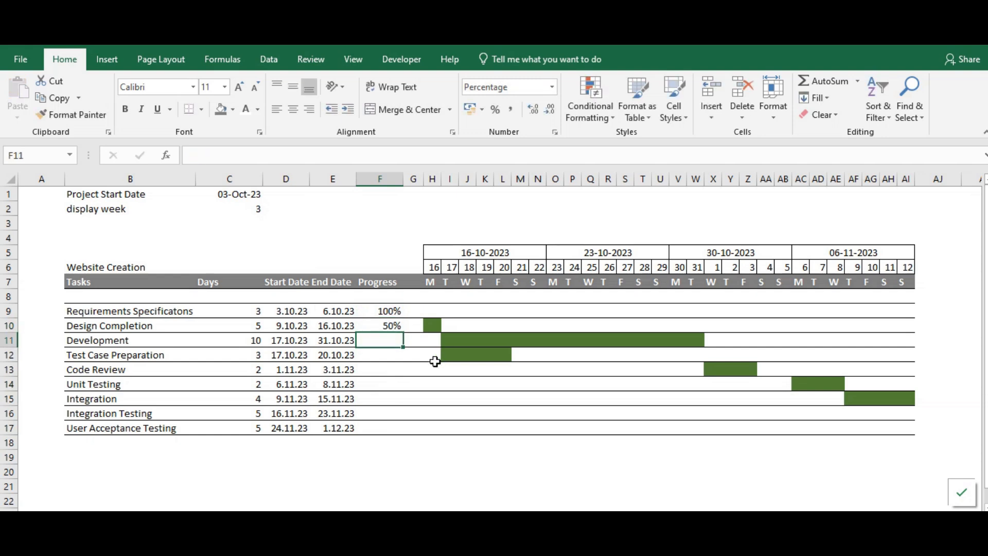
Step: Apply blue gradient-fill data bars to the progress cells F9:F17
left_click_drag(381, 308, 386, 427)
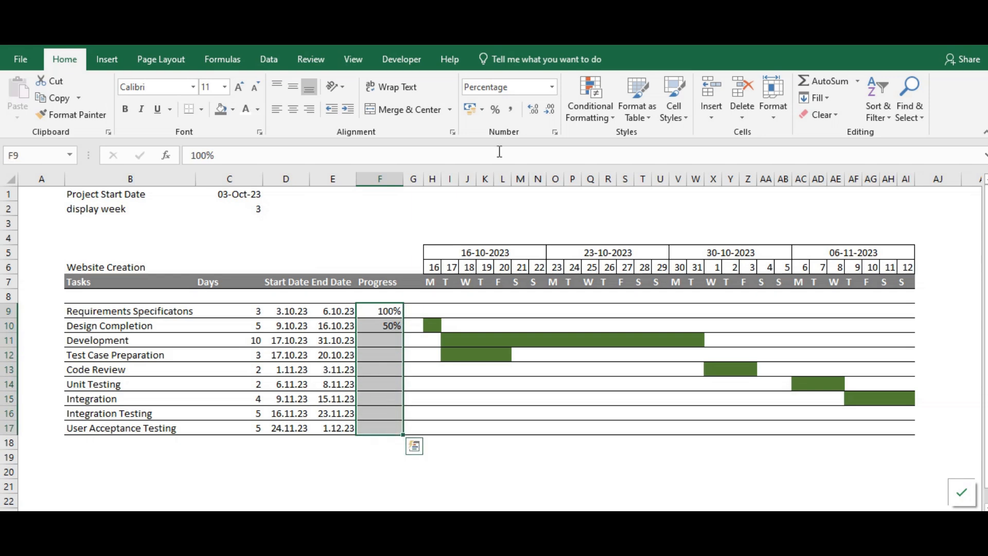
left_click(589, 109)
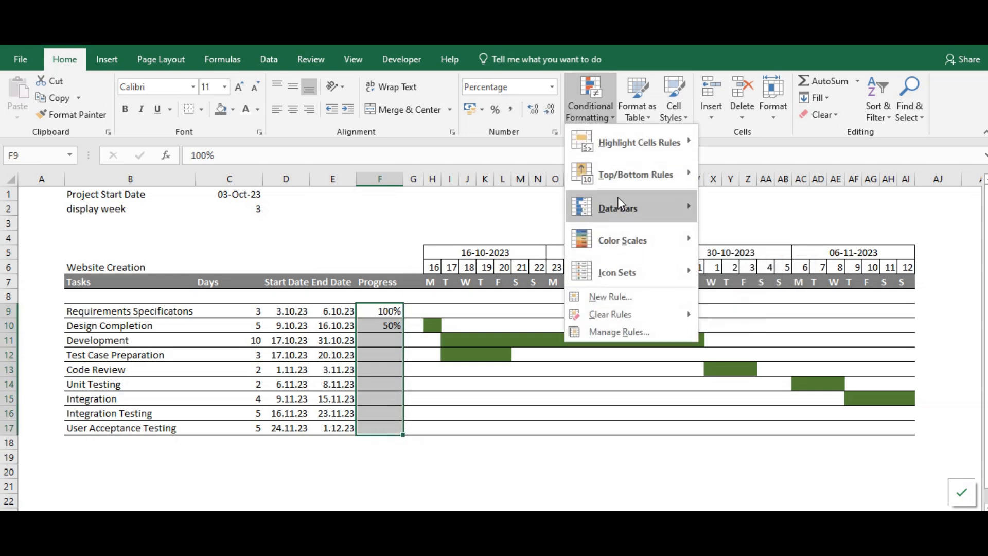
mouse_move(619, 207)
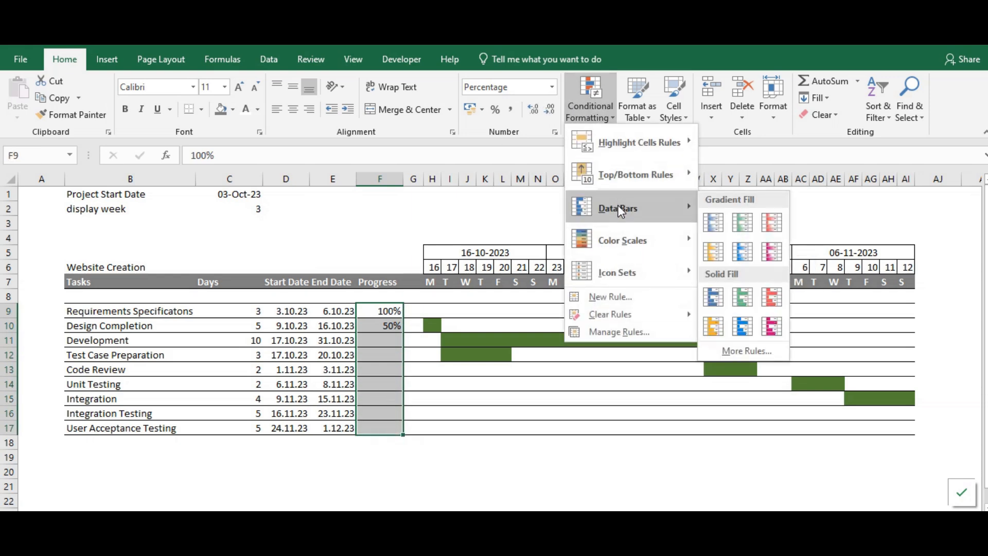
left_click(715, 222)
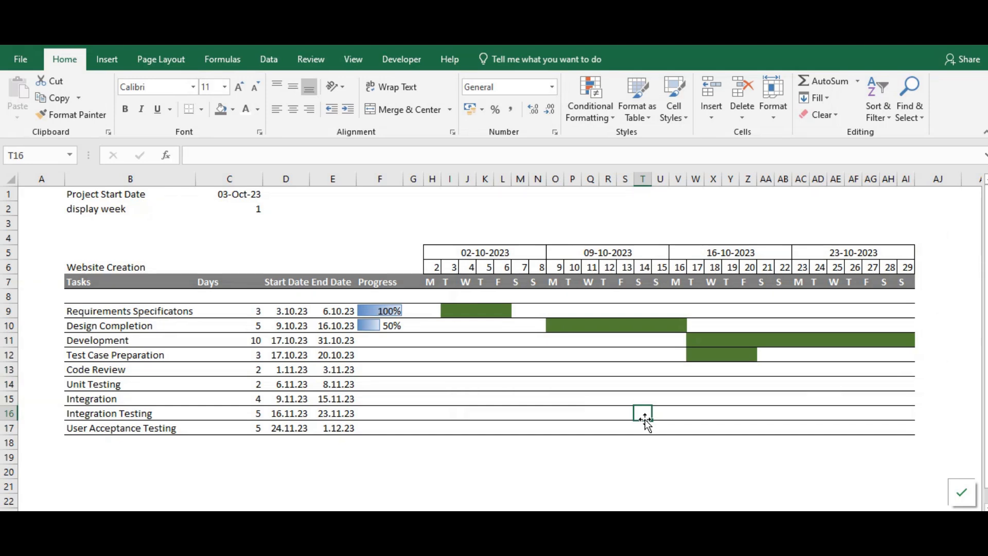
Step: Start a formula-based conditional formatting rule for timeline cells H8:AI17 with the formula =H$6=Today()
left_click(437, 297)
left_click_drag(438, 297, 902, 425)
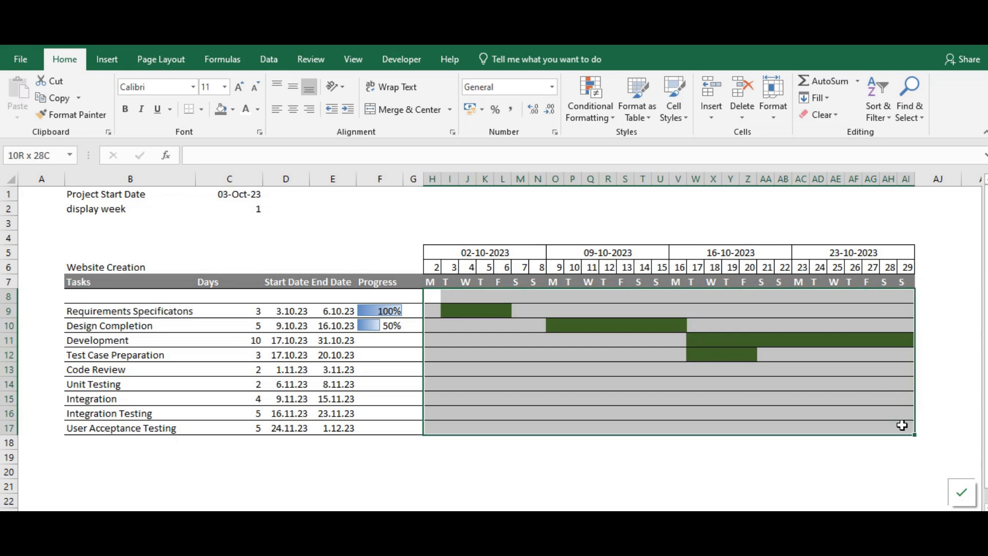
left_click(585, 117)
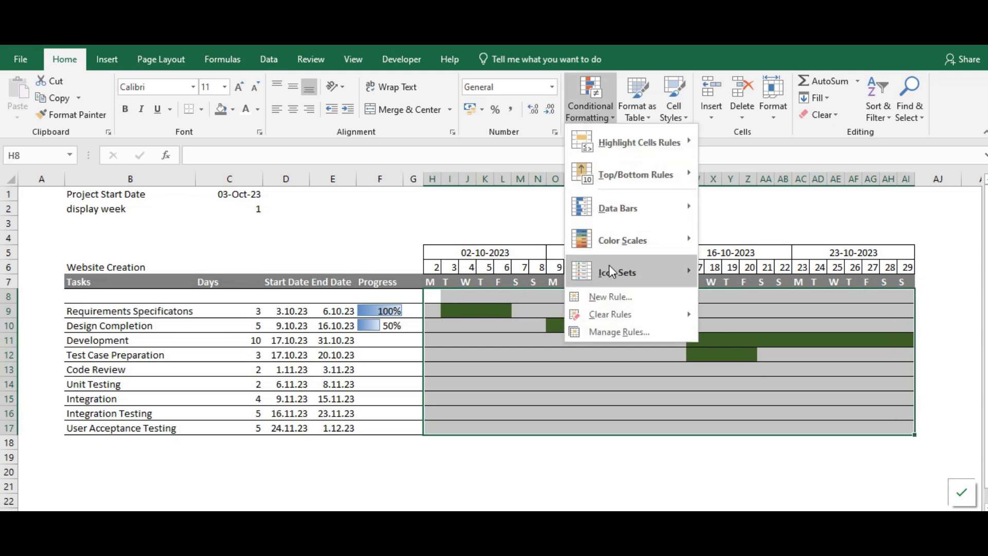
left_click(610, 297)
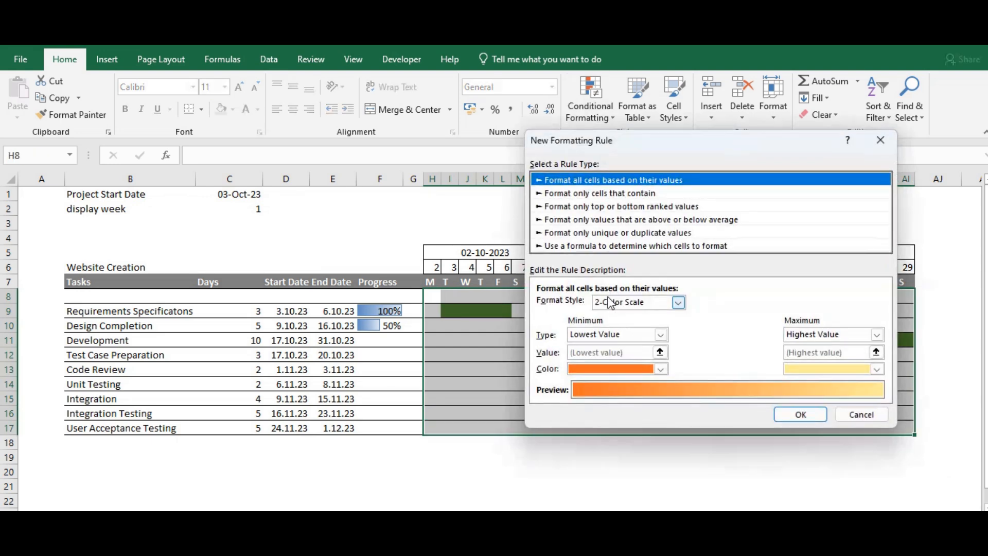
left_click(568, 245)
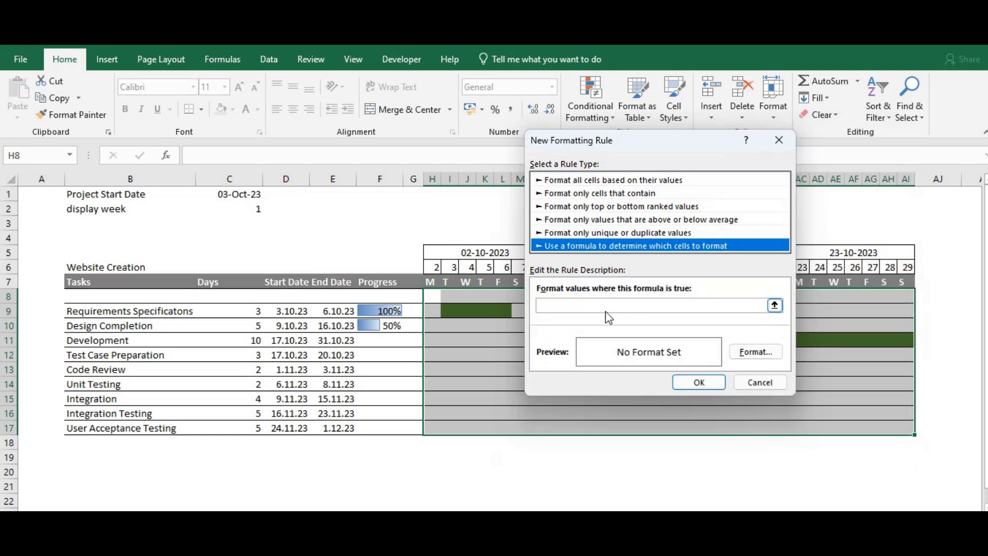
left_click(592, 308)
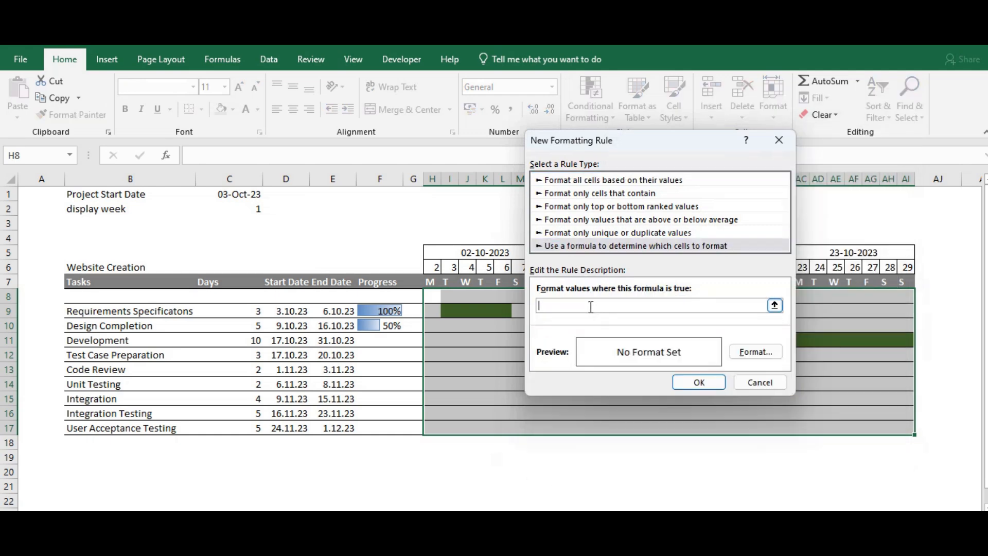
left_click(433, 267)
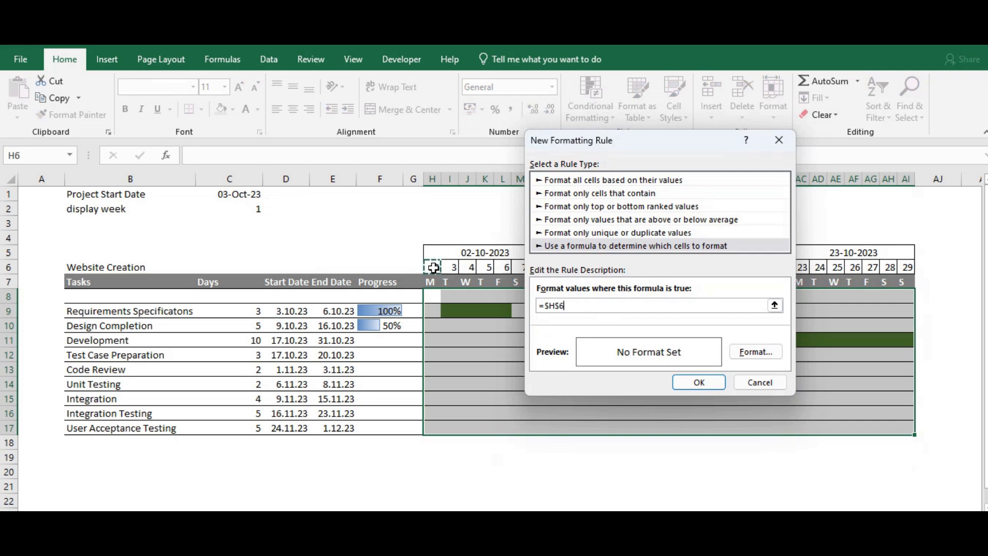
left_click(550, 306)
key("BackSpace")
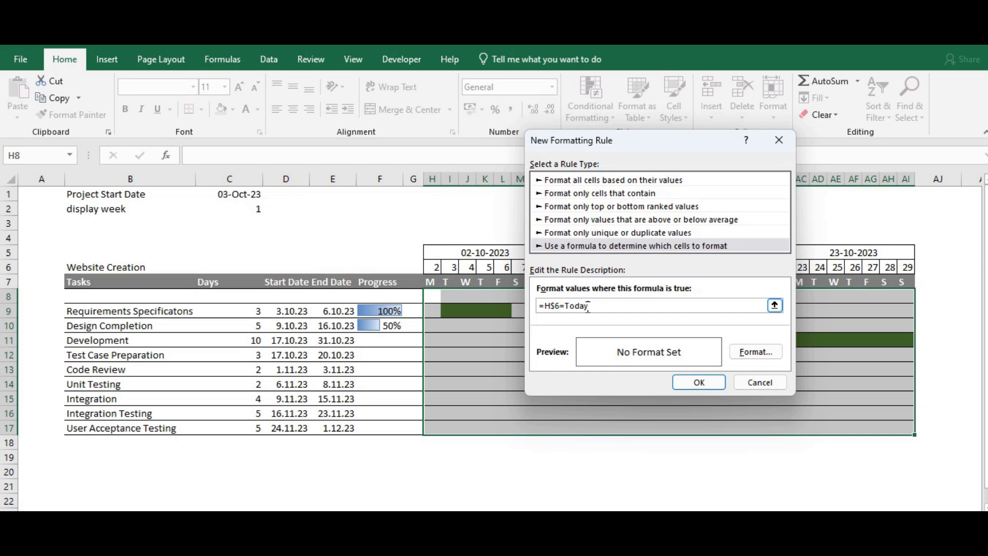
Step: Give the today rule red left and right cell borders and apply it to the timeline
left_click(767, 355)
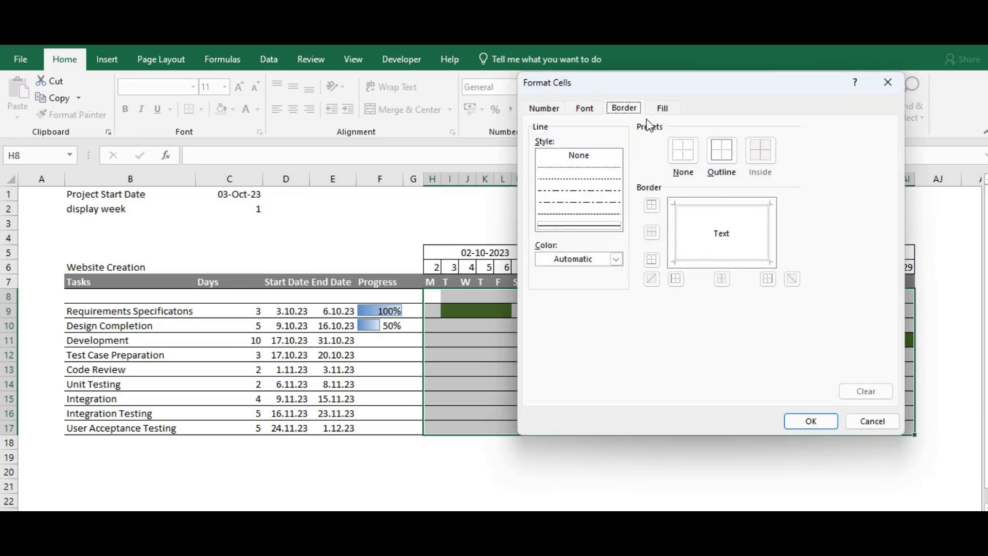
left_click(680, 237)
left_click(770, 238)
left_click(600, 260)
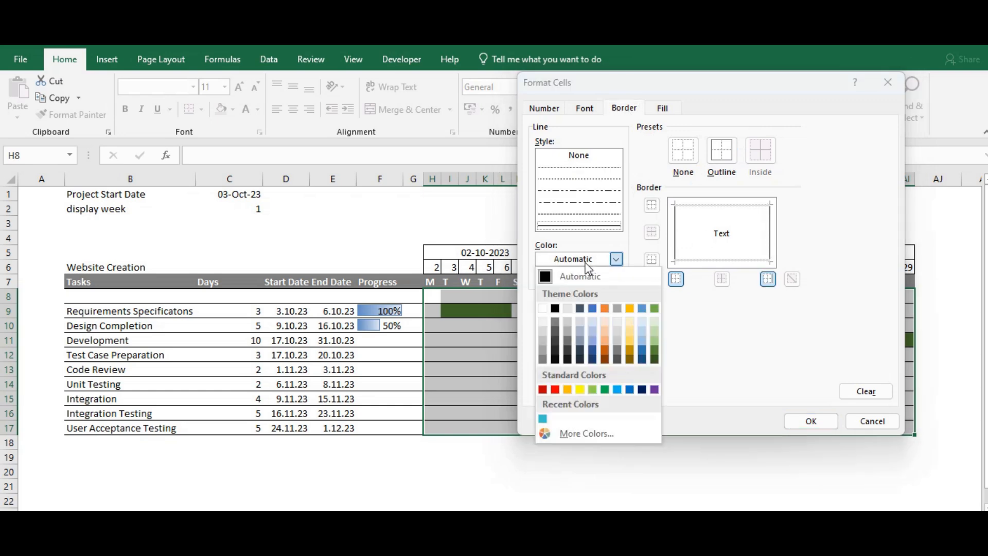
left_click(555, 390)
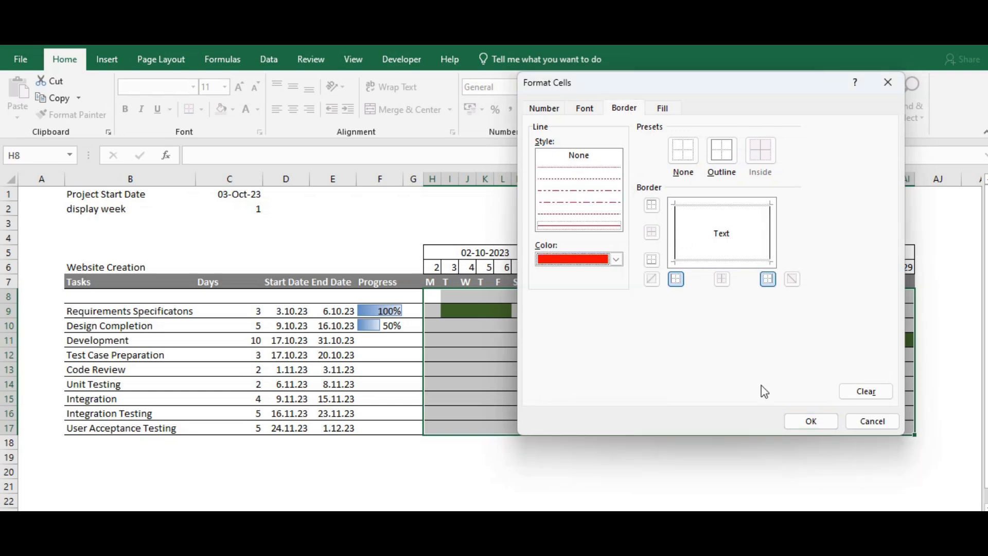
left_click(676, 231)
left_click(811, 421)
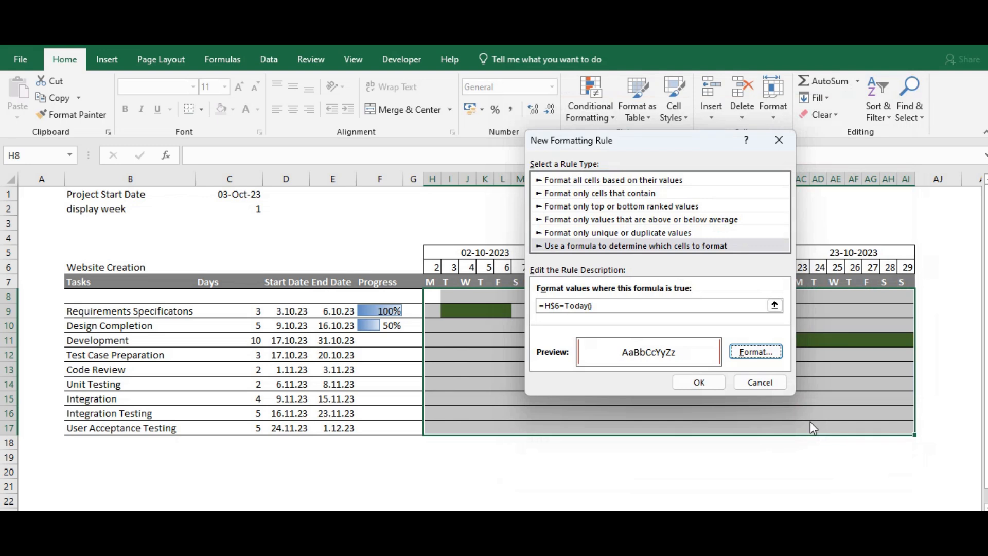
left_click(699, 382)
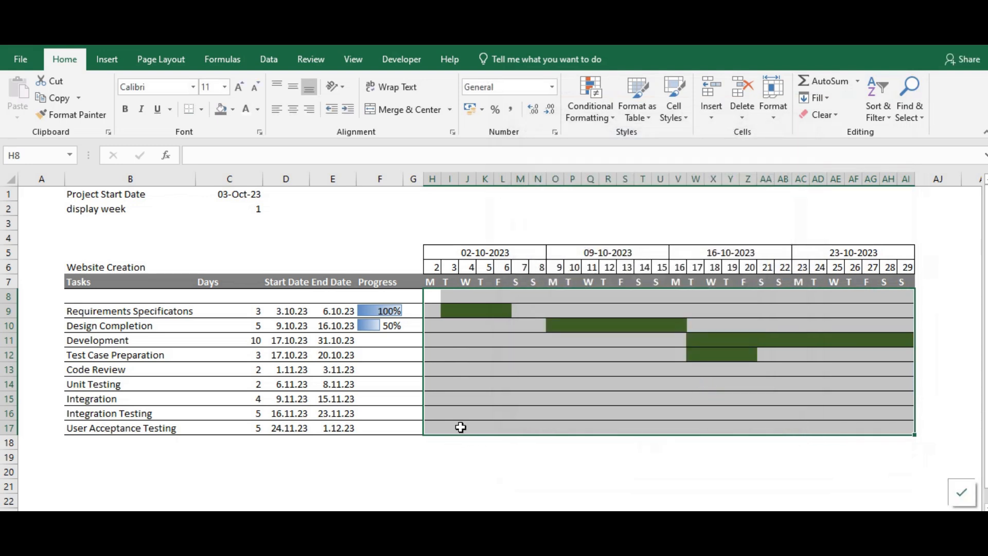
left_click(495, 422)
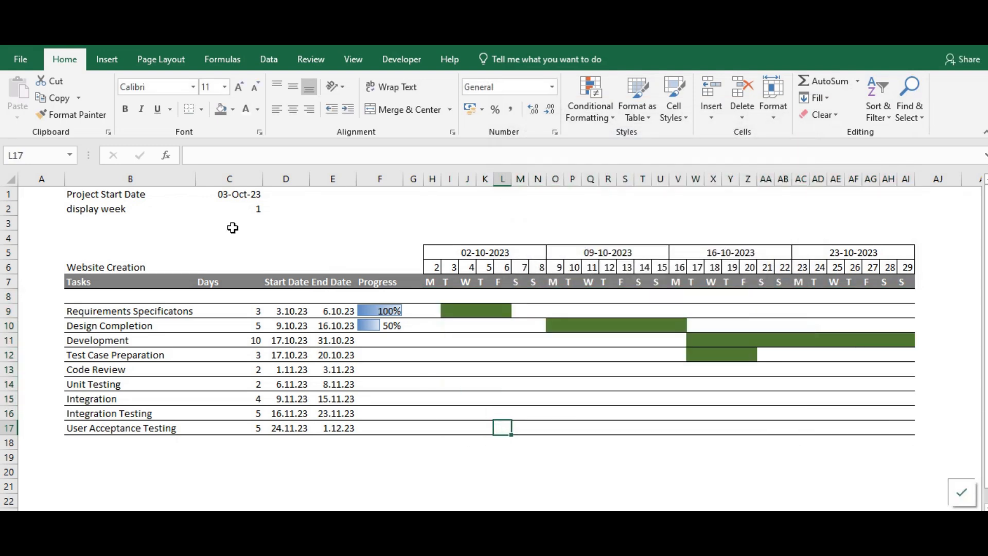
Step: Set the Project Start Date in C1 to 25 Sep 23
double_click(229, 195)
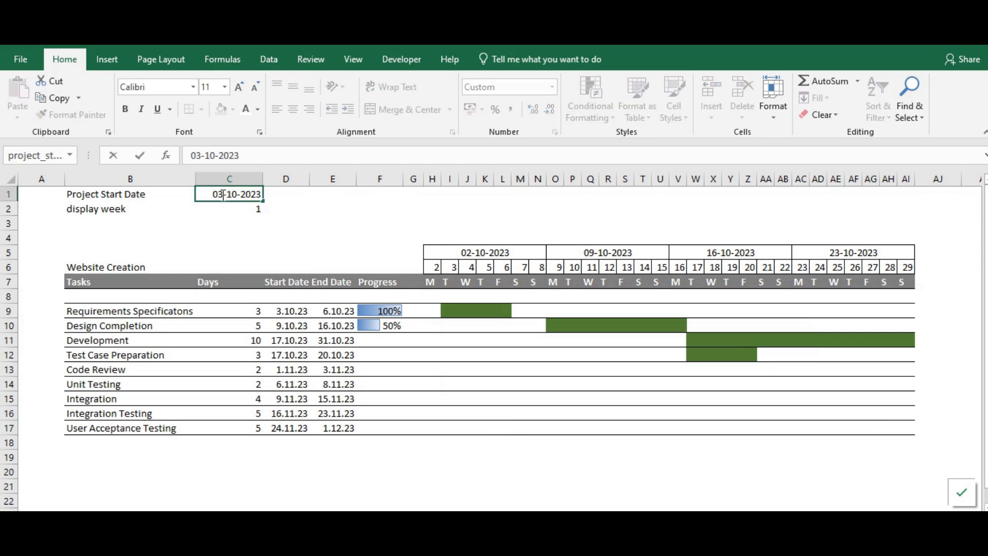
left_click_drag(210, 194, 279, 206)
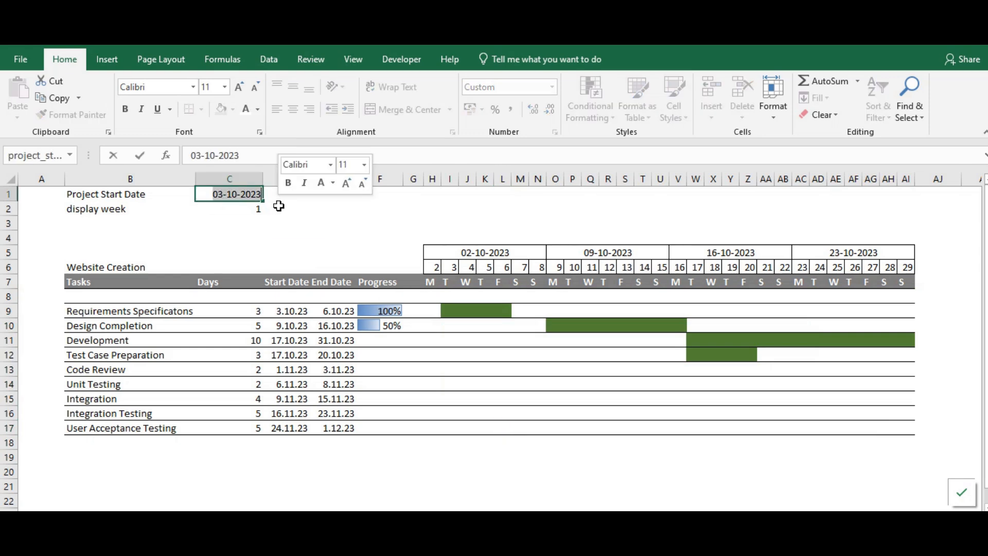
type("25 Sep")
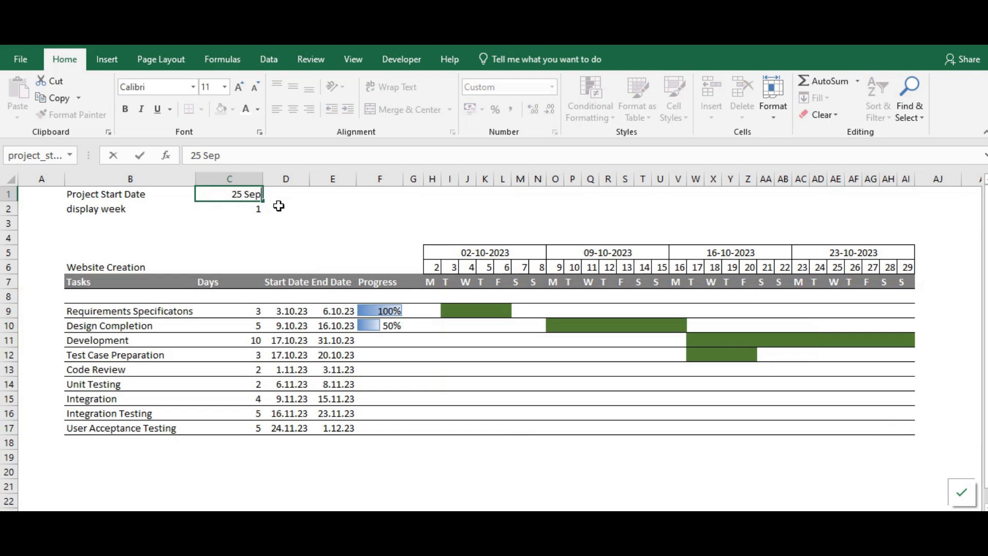
type(" 23")
key("Return")
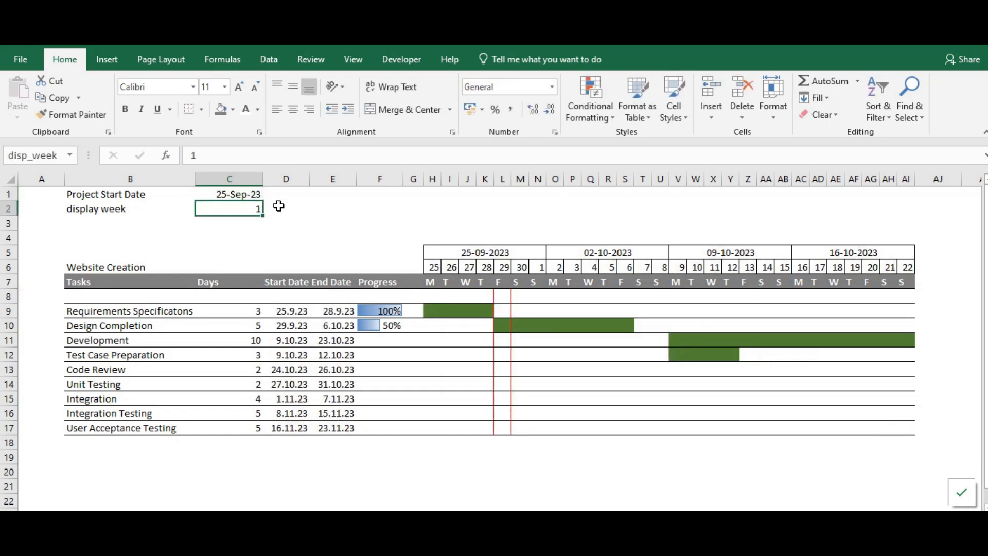